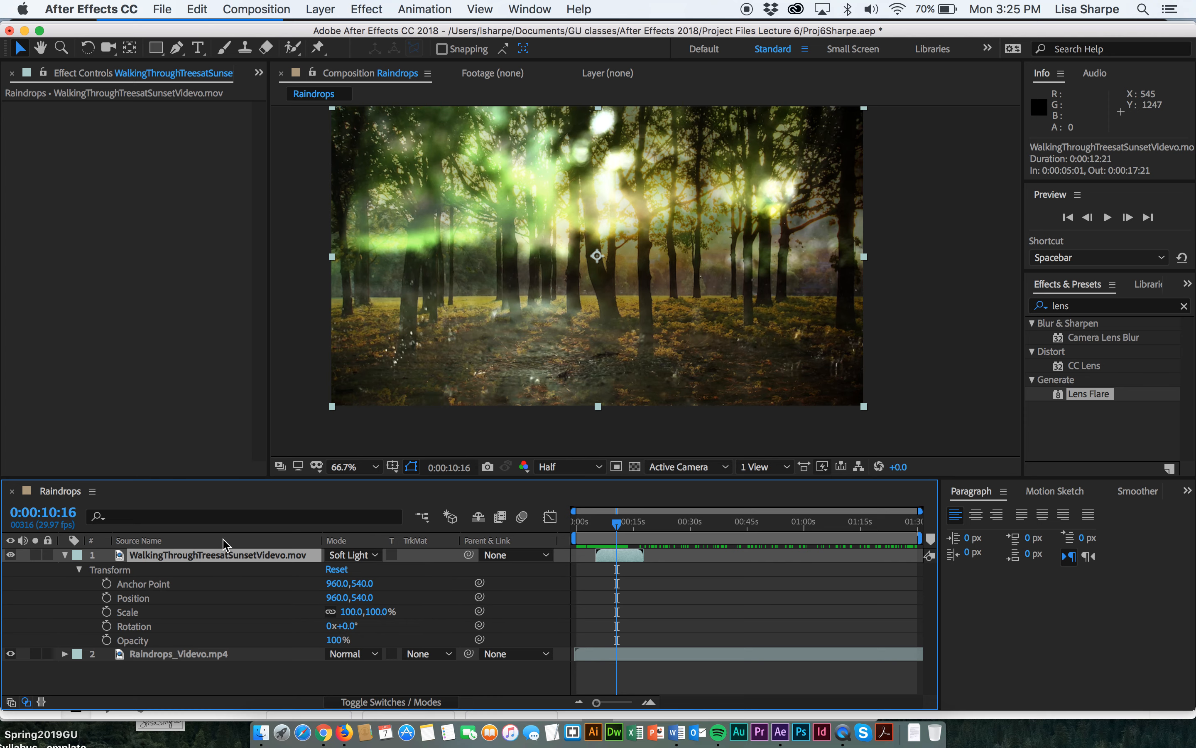
# Step: Enable time remapping on the WalkingThroughTreesatSunsetVidevo.mov layer
pyautogui.click(321, 8)
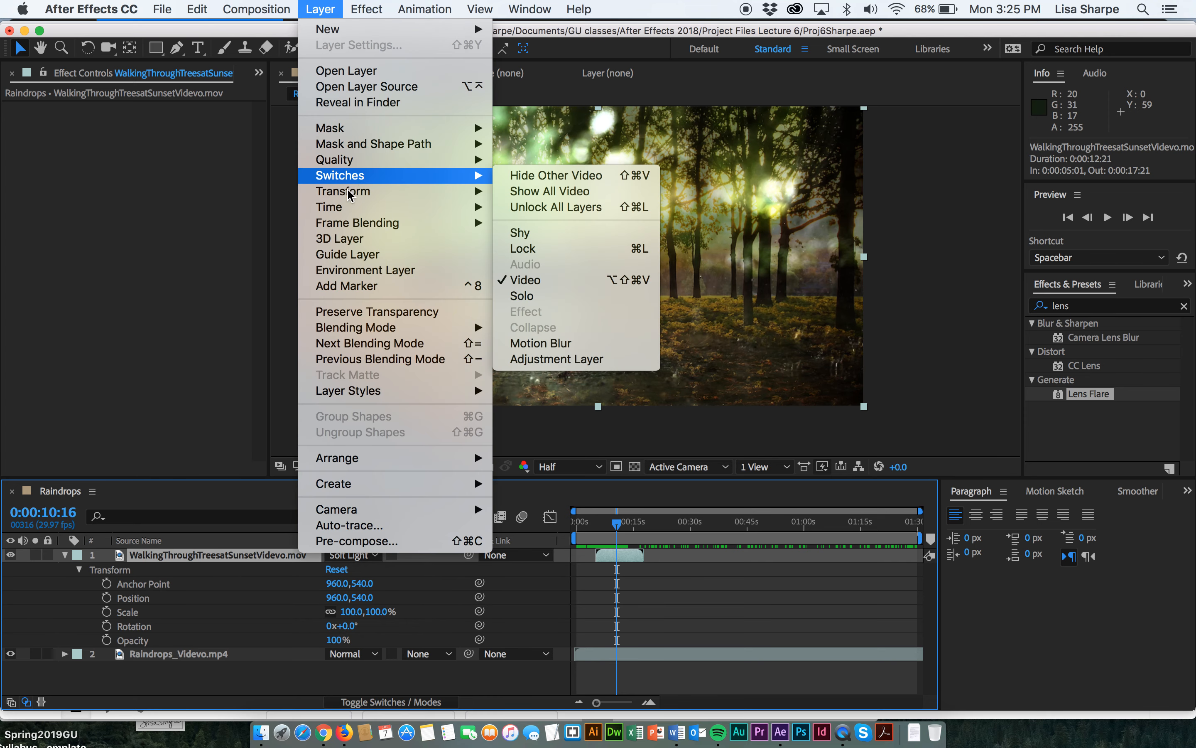
pyautogui.moveTo(351, 210)
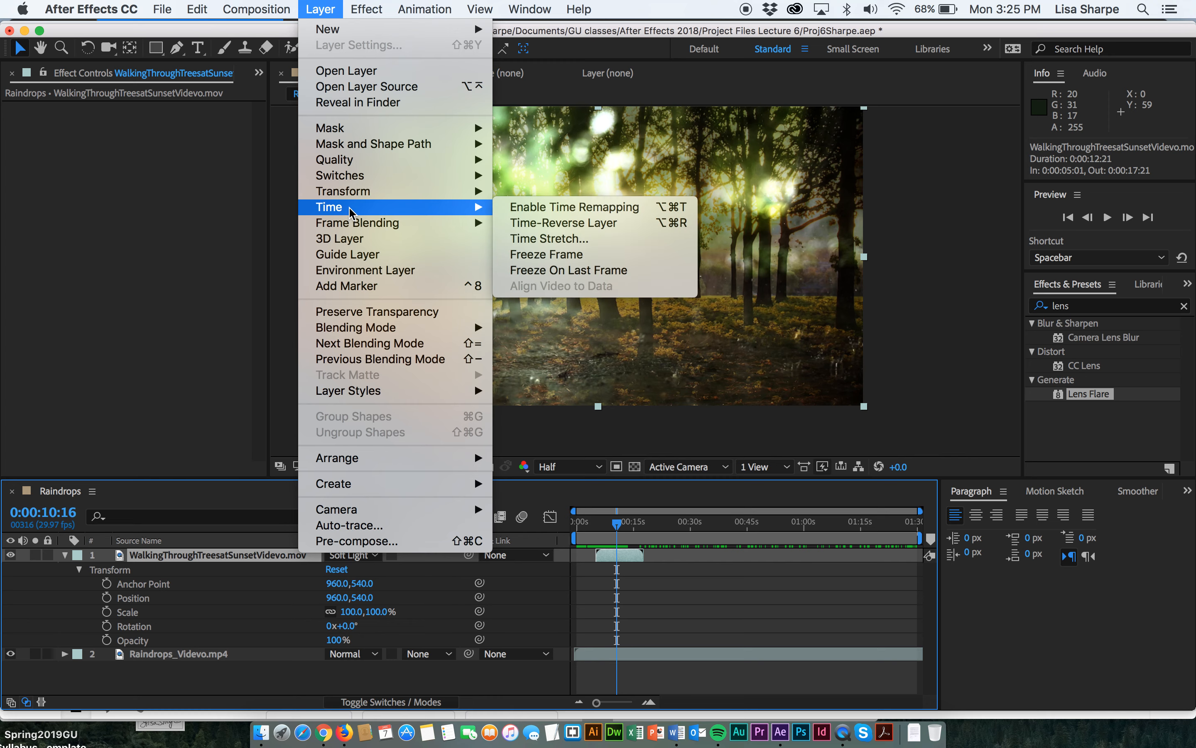
pyautogui.click(559, 207)
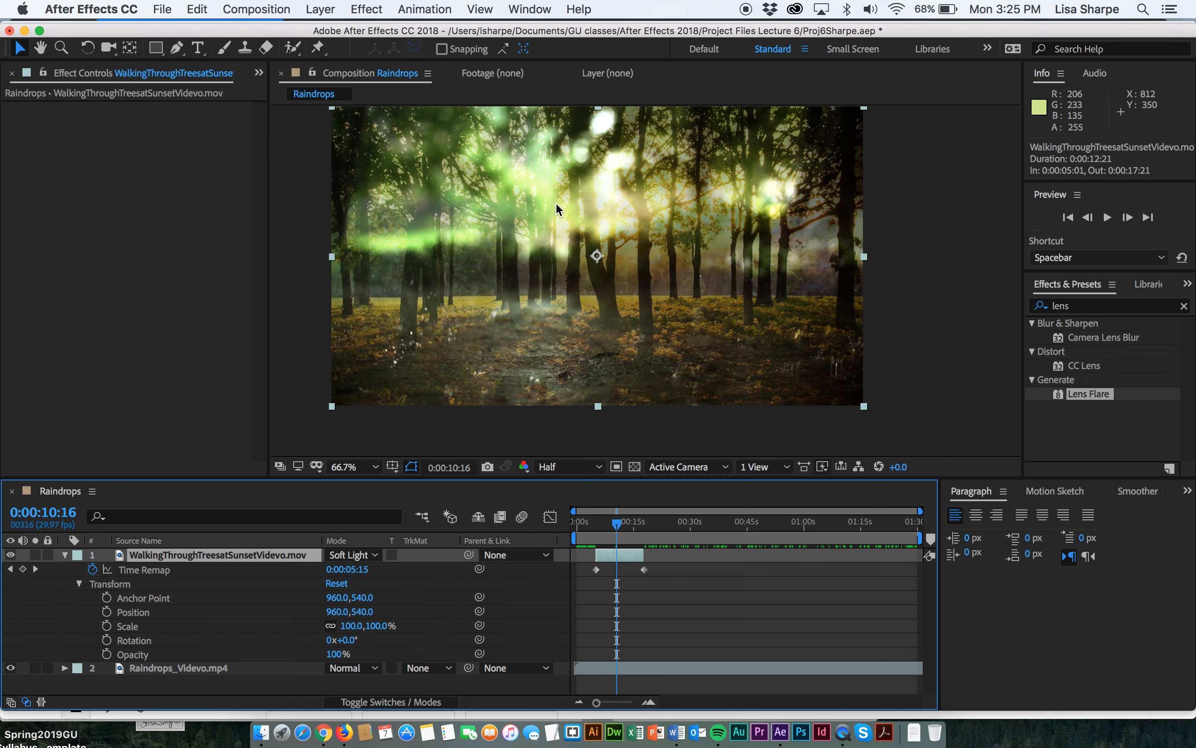
# Step: Time-stretch the WalkingThroughTreesatSunsetVidevo.mov layer by a factor of 300, to a duration of 0:00:38:03
pyautogui.click(320, 9)
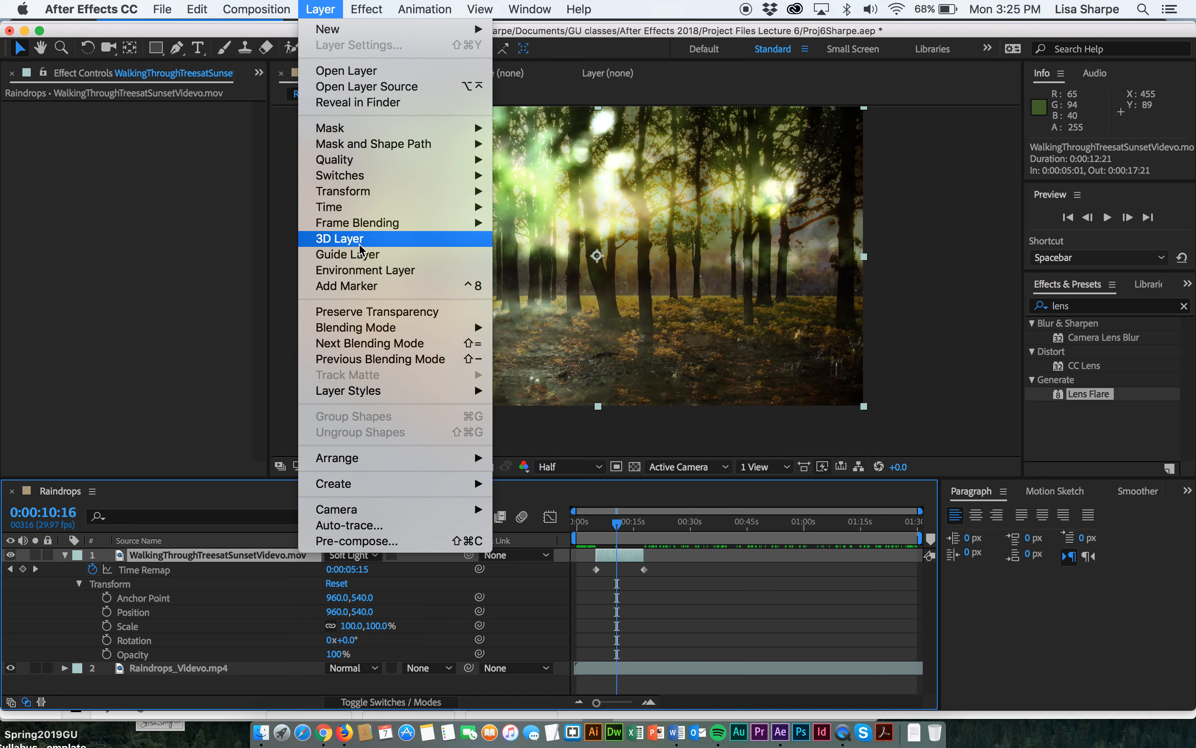
pyautogui.moveTo(362, 226)
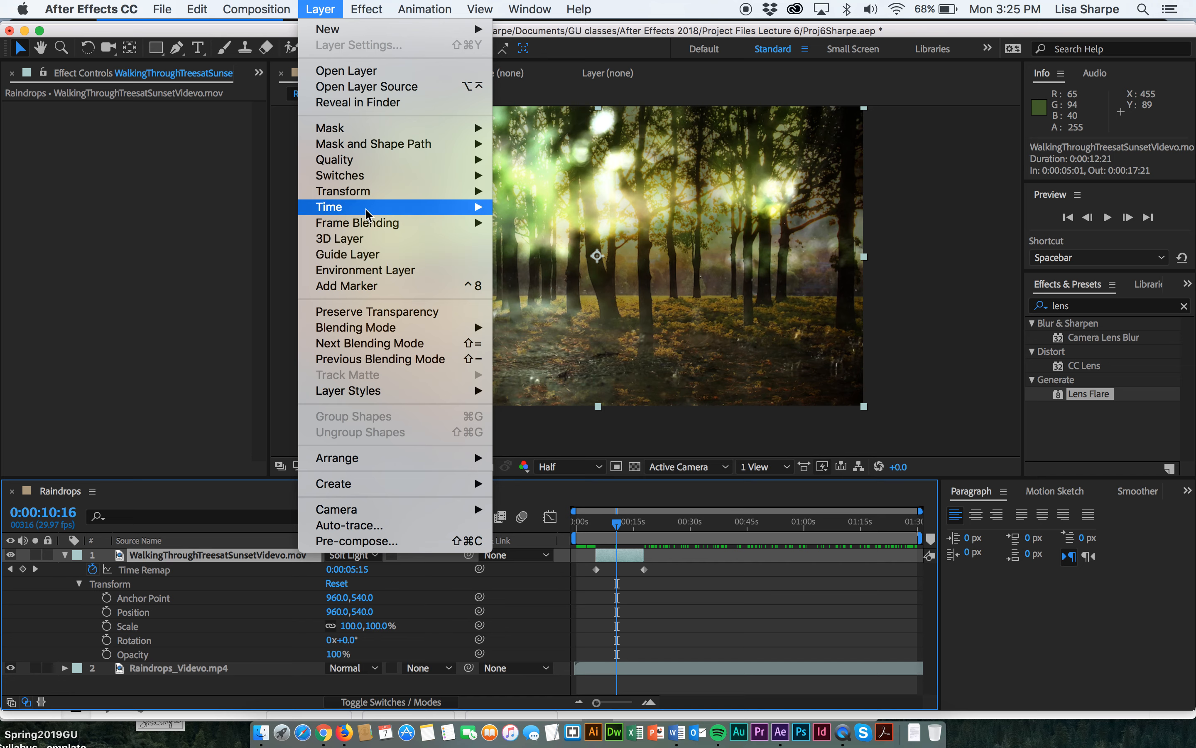
pyautogui.moveTo(401, 206)
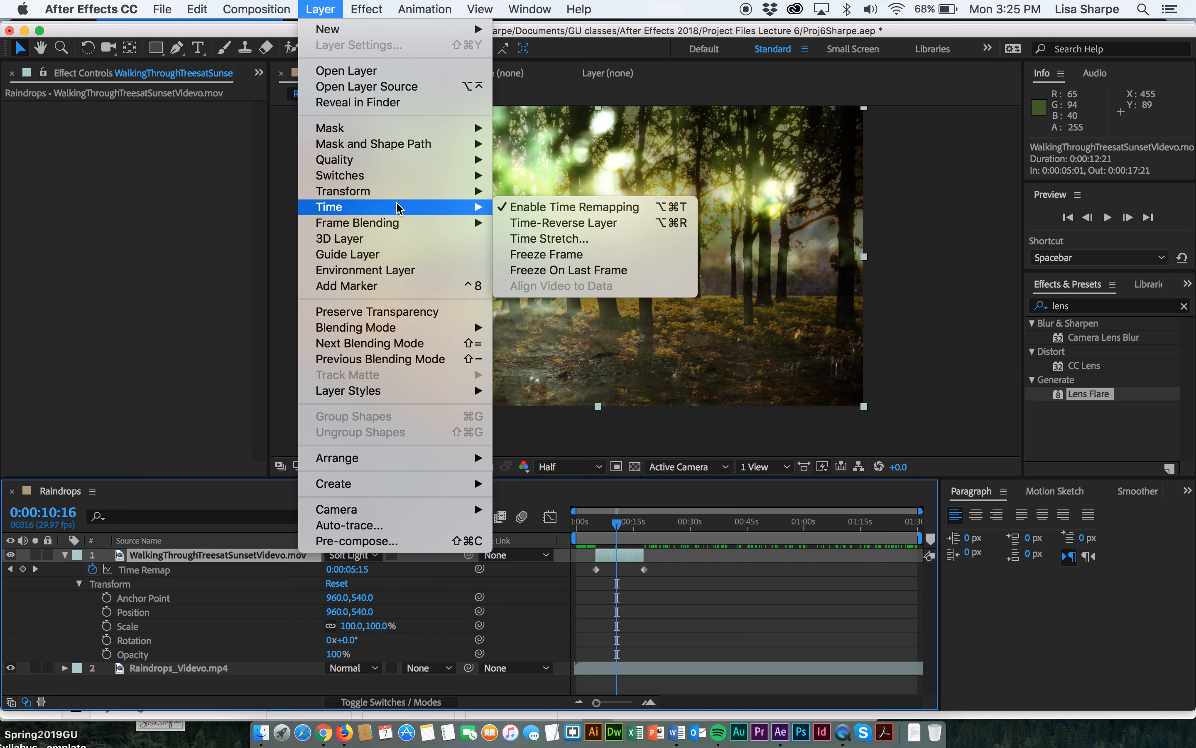
pyautogui.click(527, 239)
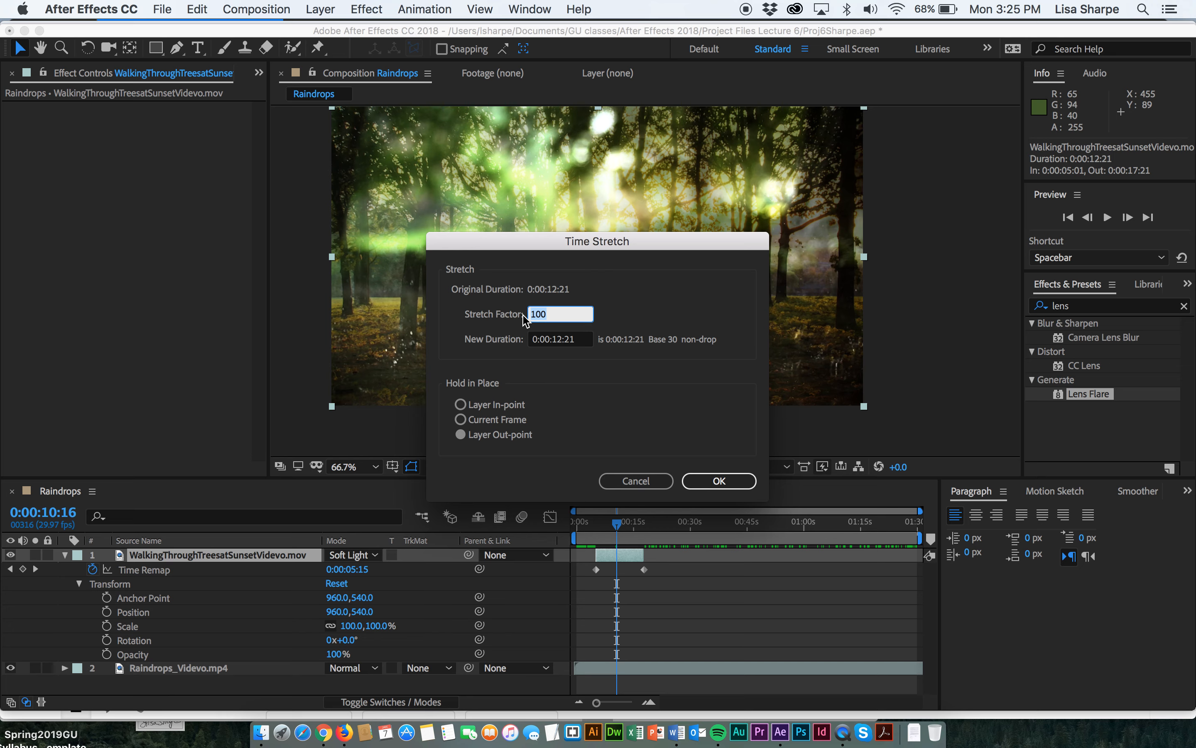
pyautogui.write('30')
pyautogui.click(717, 482)
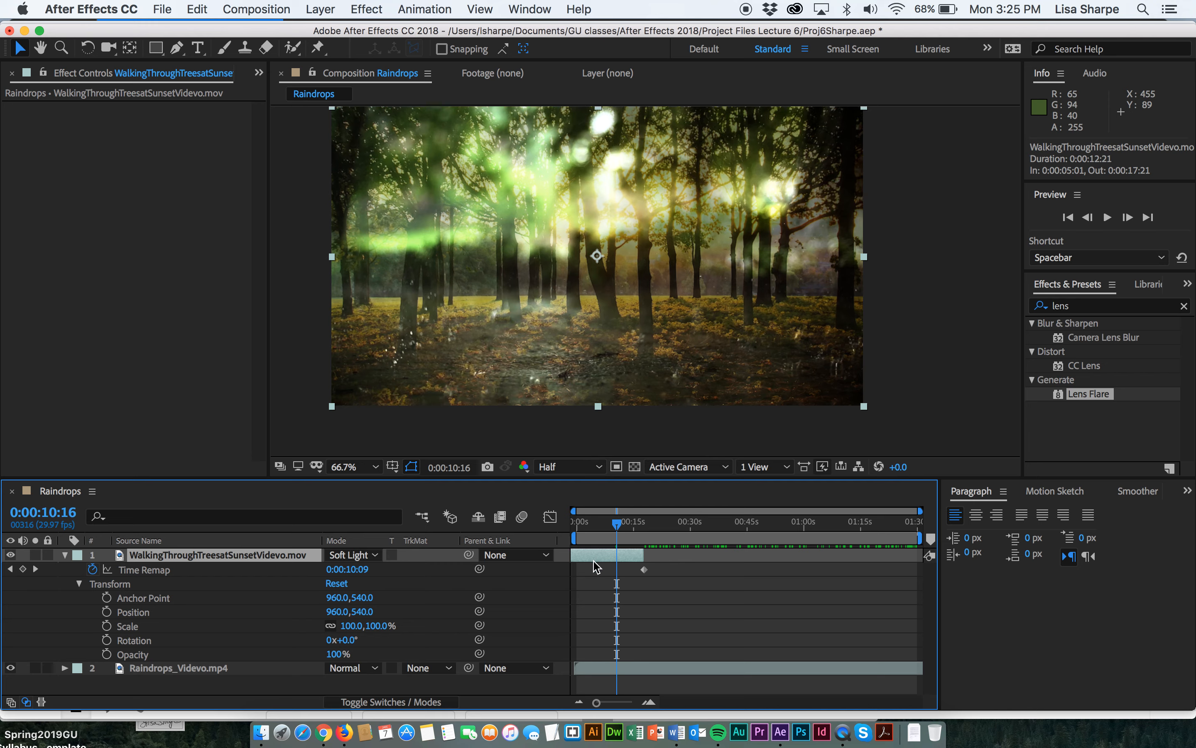
# Step: Slide the stretched layer to begin at about the start of the composition and collapse its Transform properties
pyautogui.moveTo(594, 560); pyautogui.dragTo(663, 547)
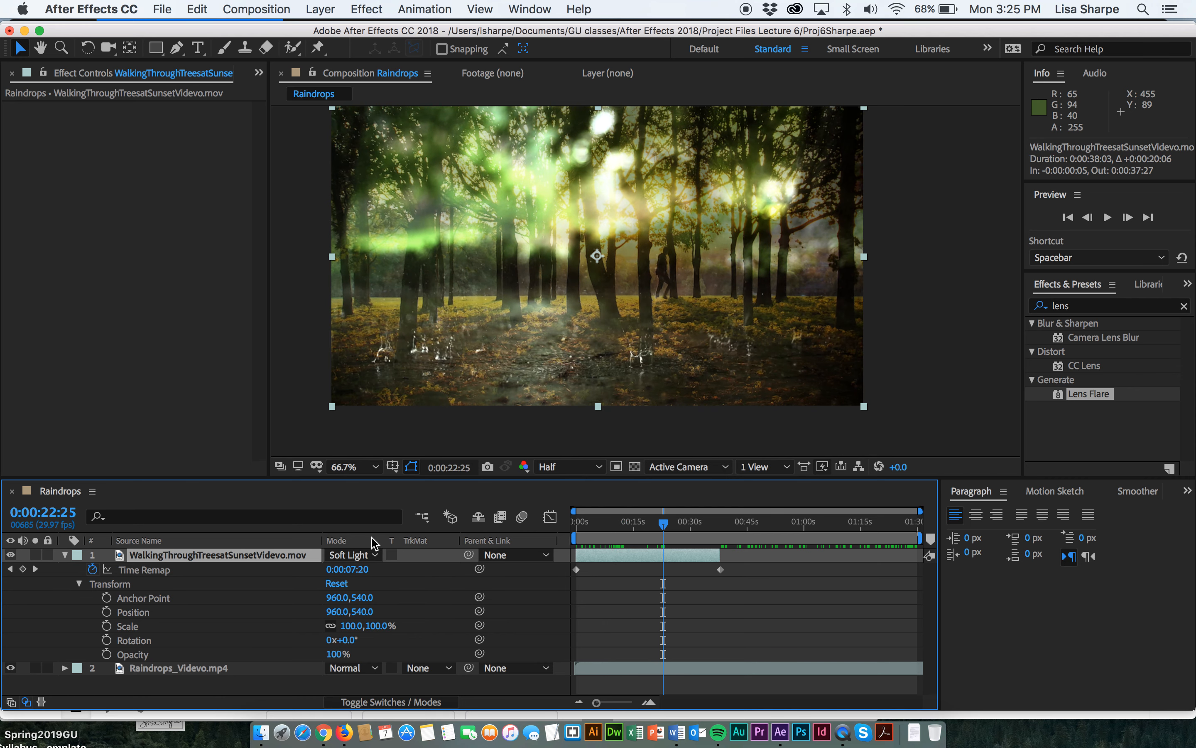
pyautogui.click(80, 584)
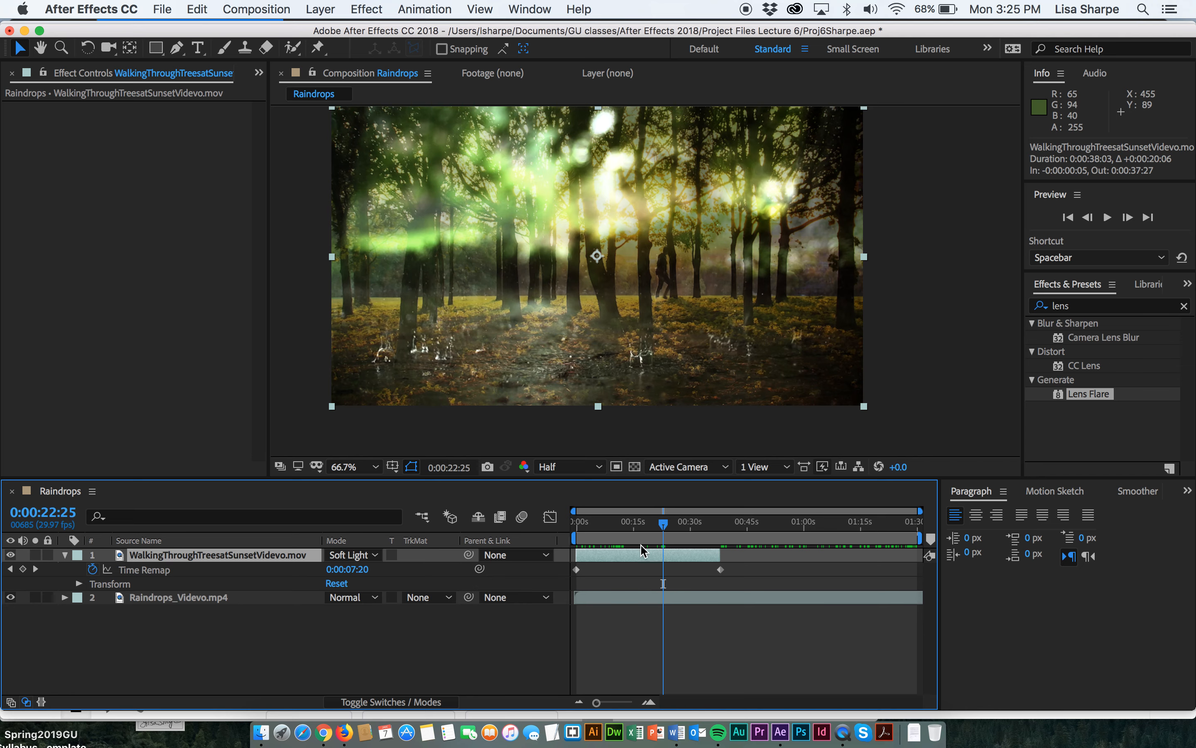
pyautogui.moveTo(665, 527); pyautogui.dragTo(585, 521)
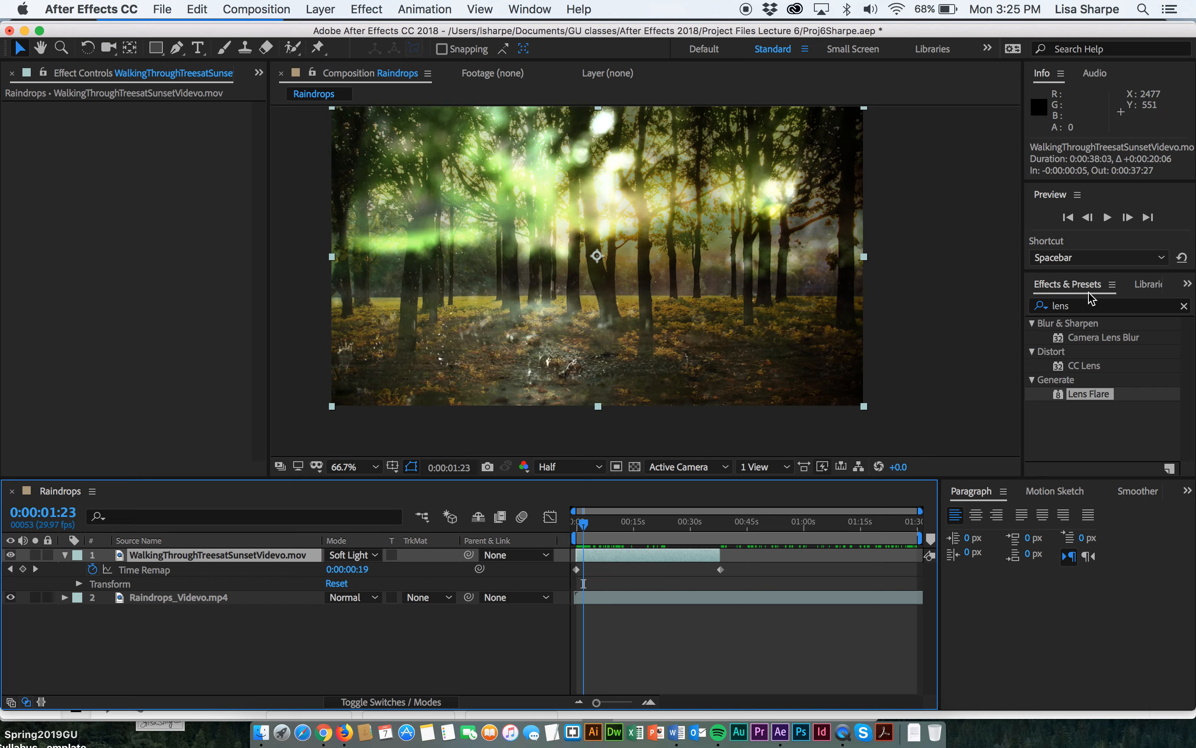
# Step: Shift the walking layer to an in-point of about -0:00:01:08 and apply the Lens Flare effect found by searching for "lens"
pyautogui.click(1184, 306)
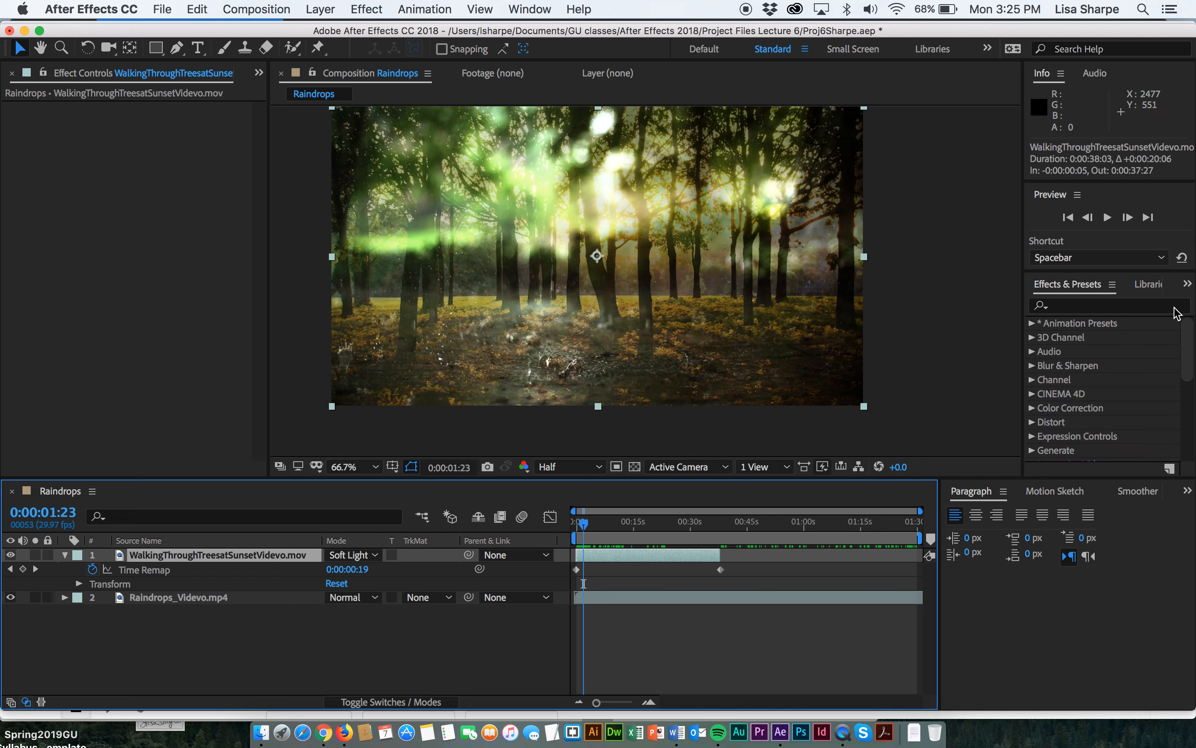
pyautogui.click(1080, 305)
pyautogui.write('lens')
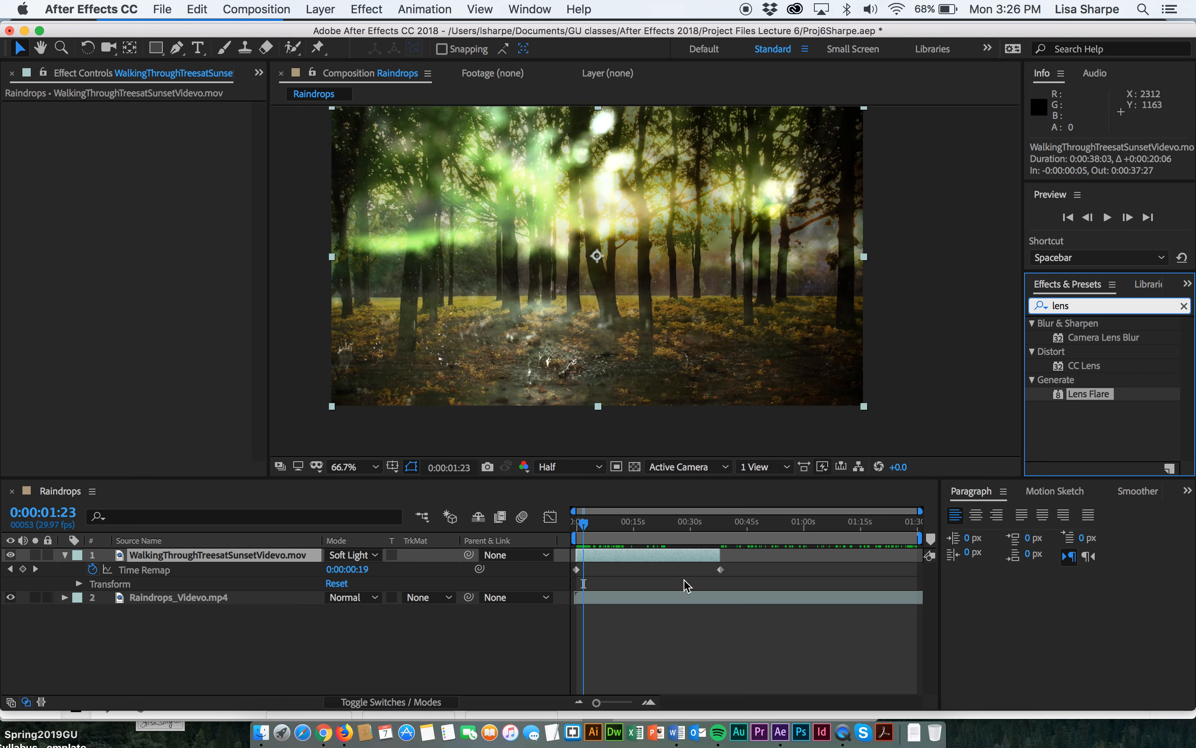
pyautogui.moveTo(583, 525); pyautogui.dragTo(601, 560)
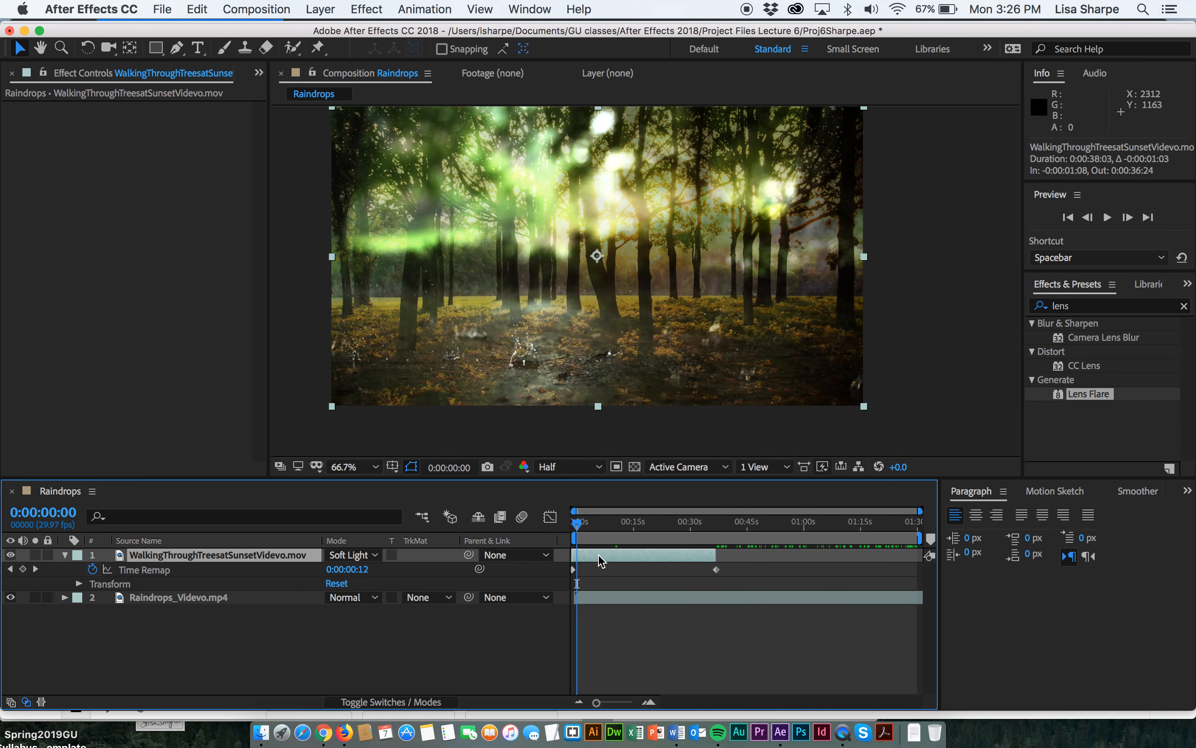
pyautogui.moveTo(1059, 395); pyautogui.dragTo(612, 298)
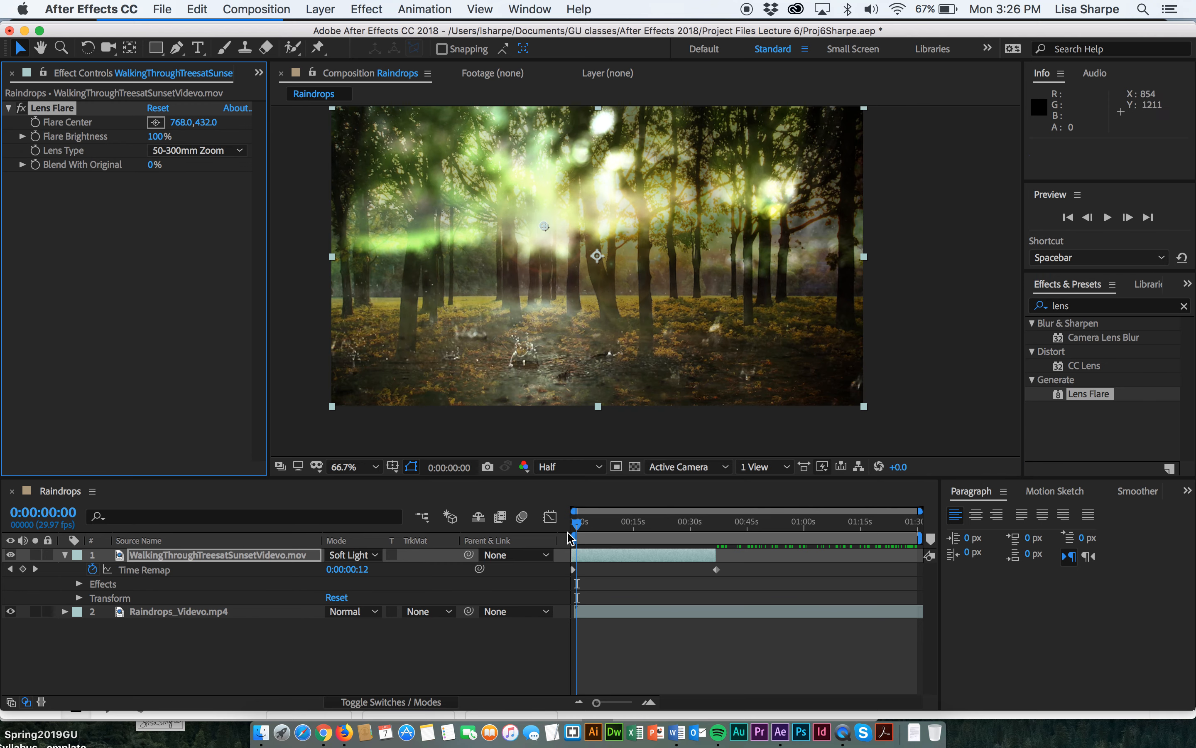
pyautogui.moveTo(577, 524); pyautogui.dragTo(562, 546)
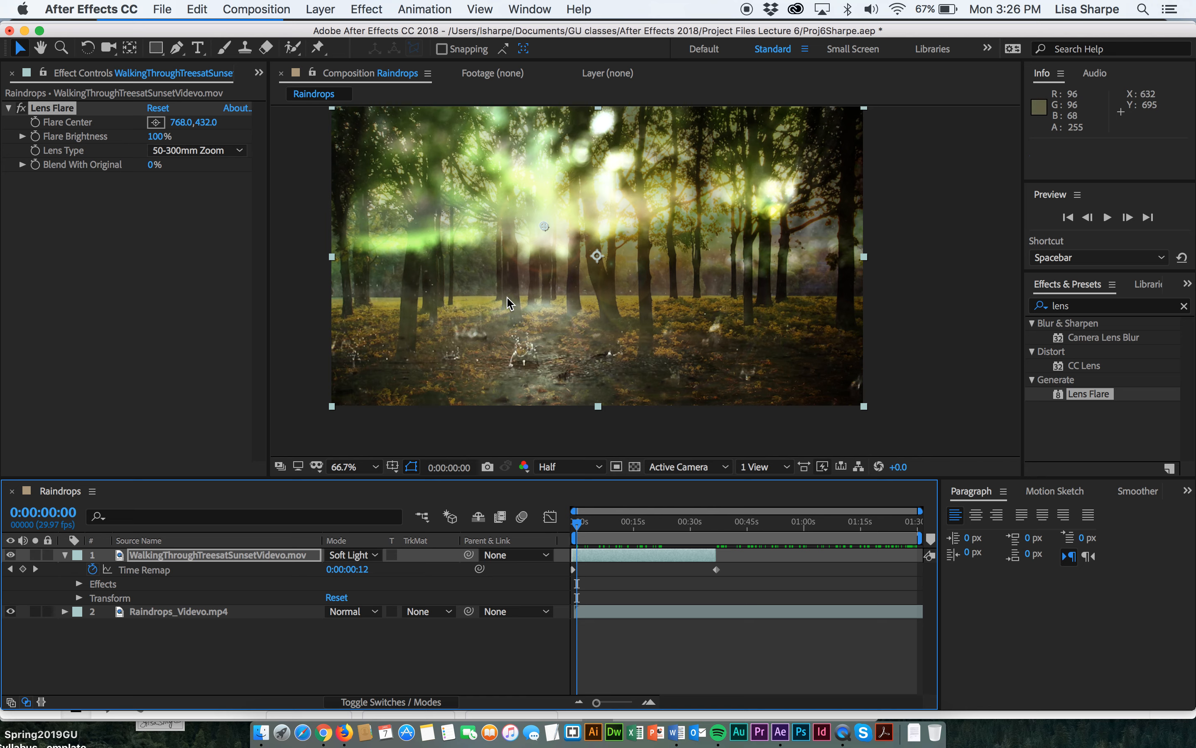
# Step: Expand the layer's Lens Flare properties and start animating Flare Center with a keyframe at 0:00:00:00
pyautogui.click(79, 584)
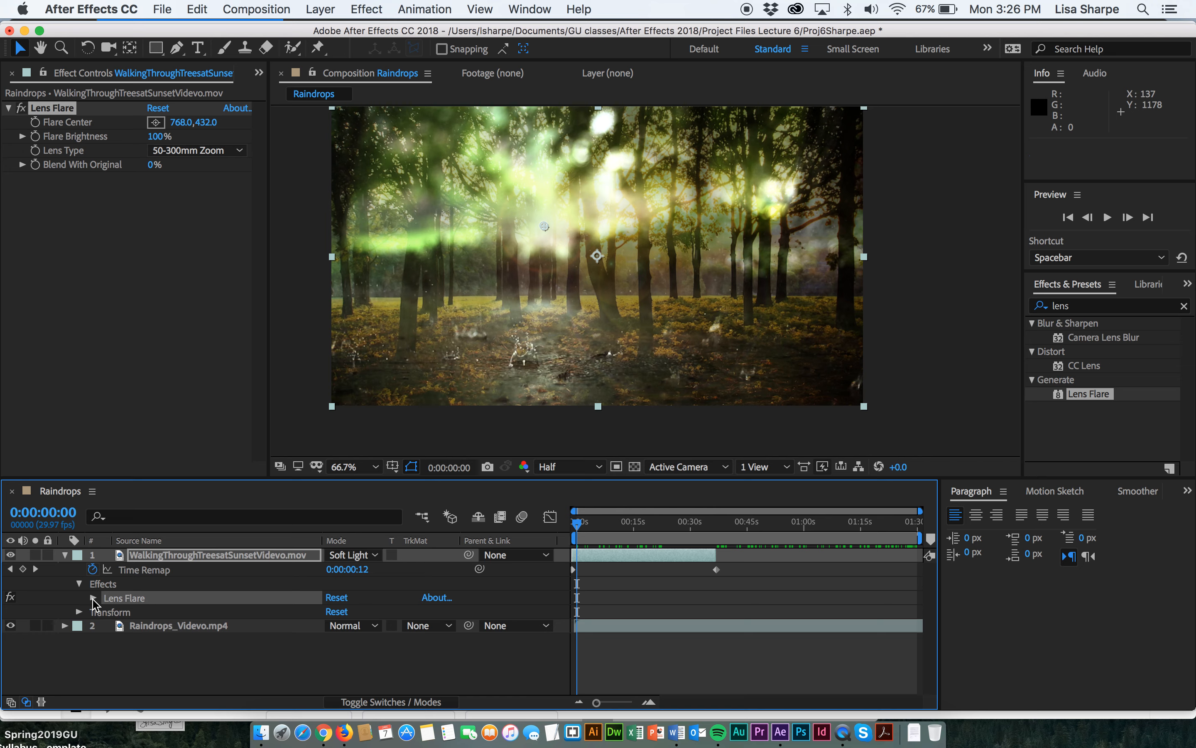
pyautogui.click(94, 597)
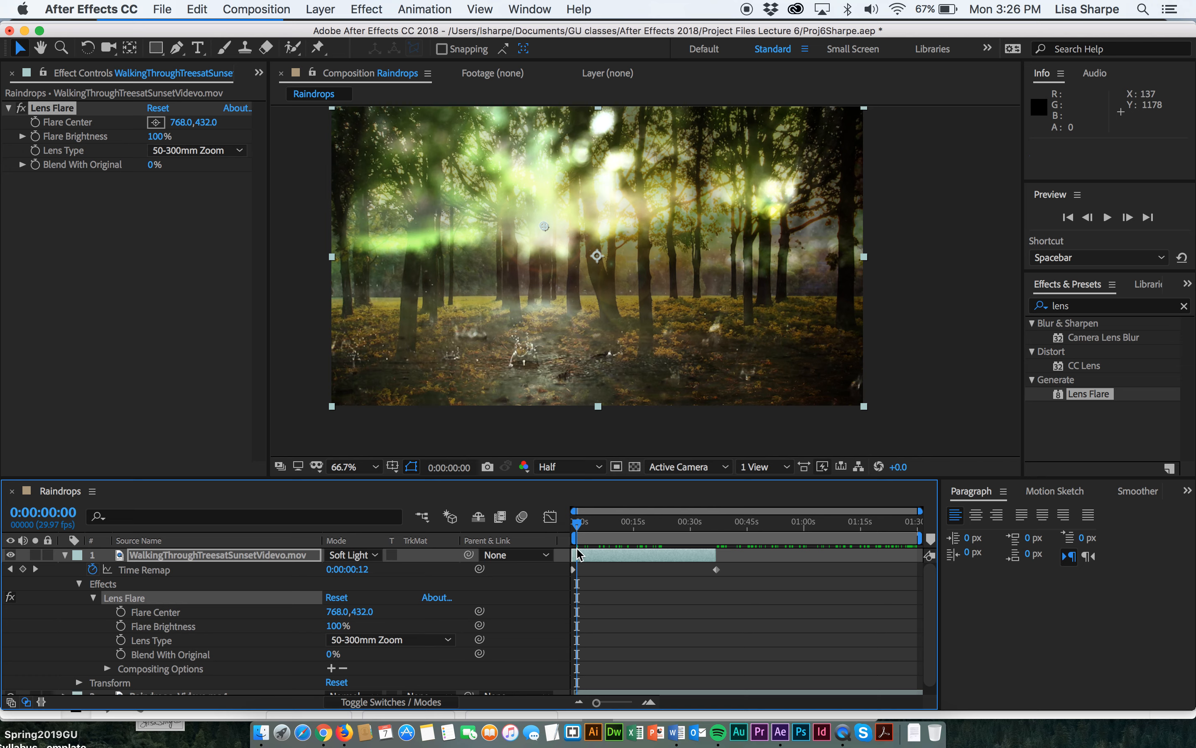
pyautogui.click(454, 467)
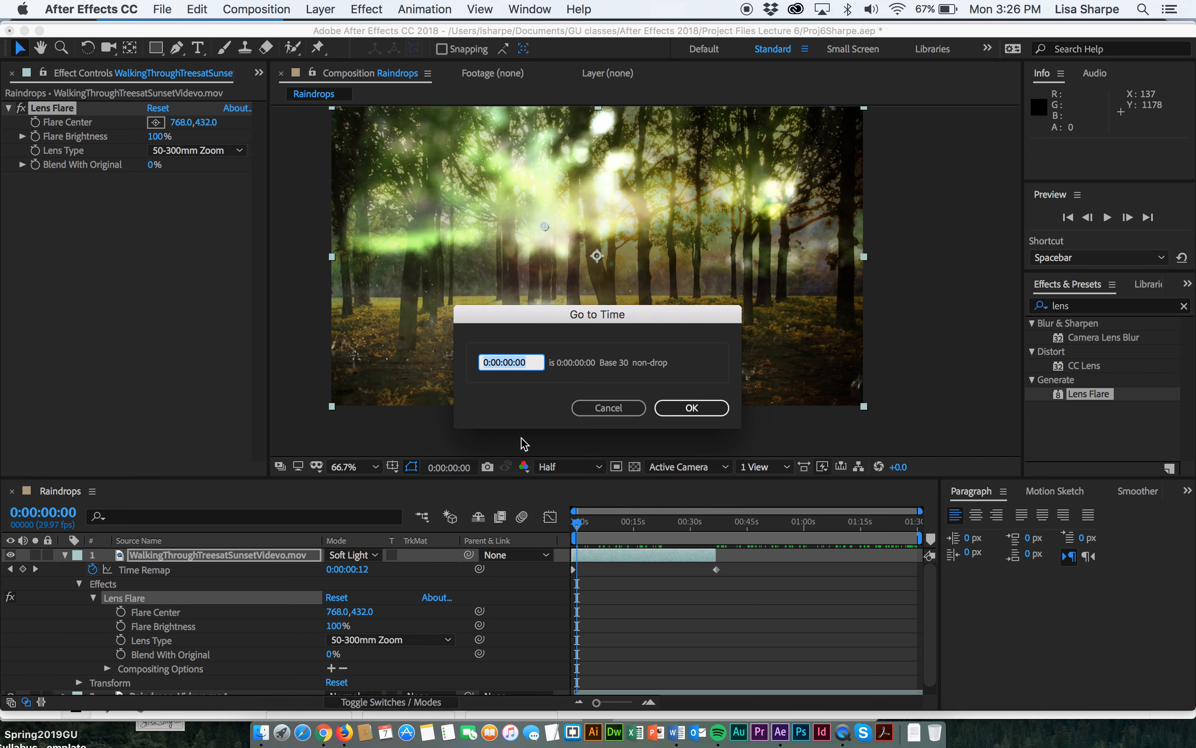
pyautogui.click(695, 407)
pyautogui.click(572, 529)
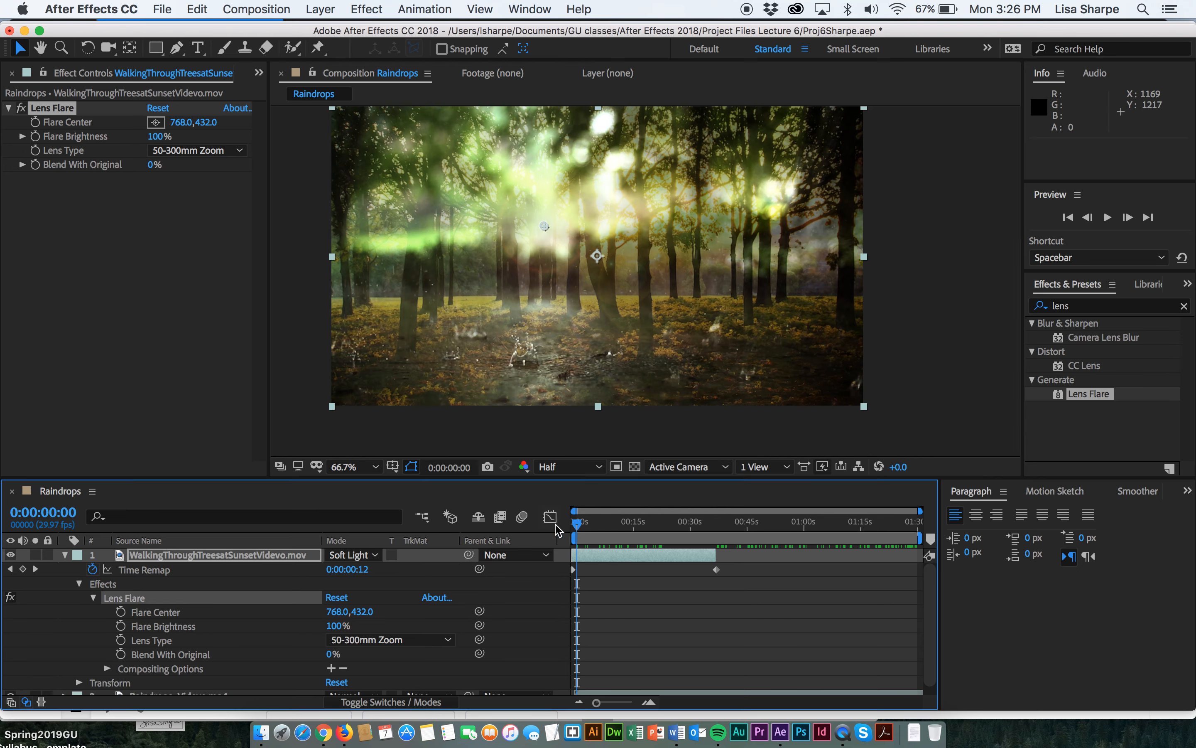
pyautogui.moveTo(592, 560); pyautogui.dragTo(593, 562)
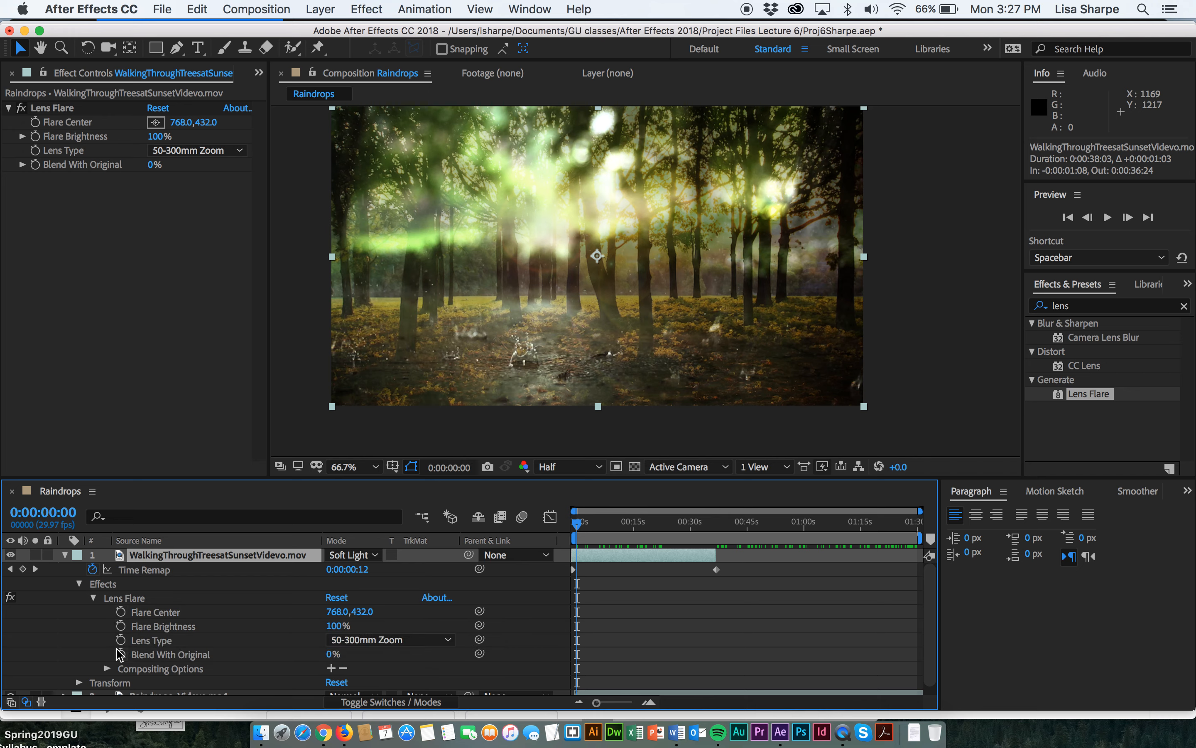
pyautogui.click(121, 611)
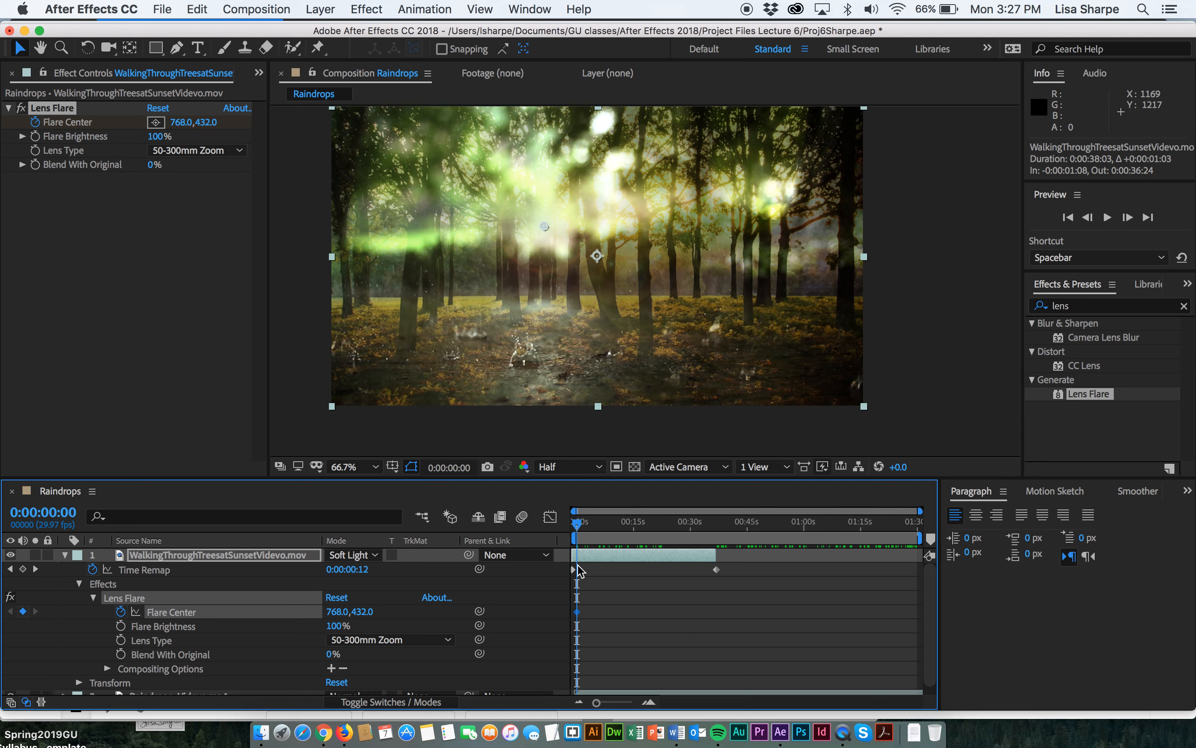
pyautogui.click(598, 259)
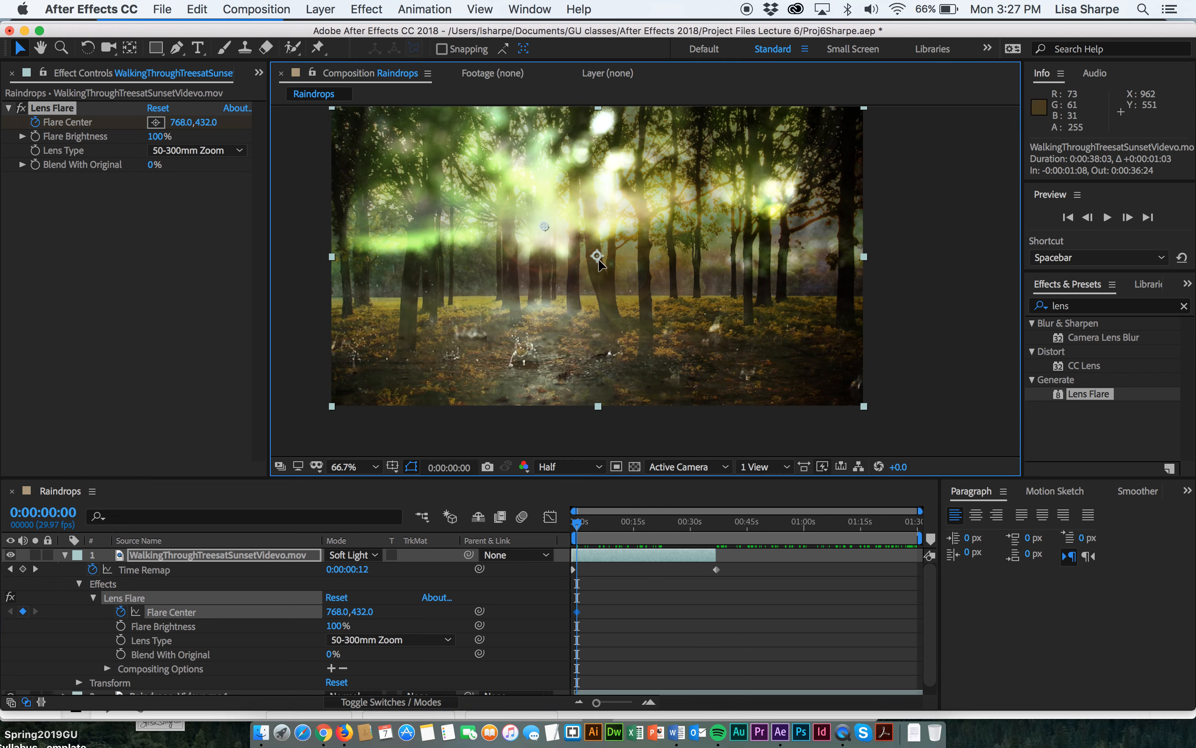
pyautogui.moveTo(598, 258); pyautogui.dragTo(559, 268)
pyautogui.press('super+z')
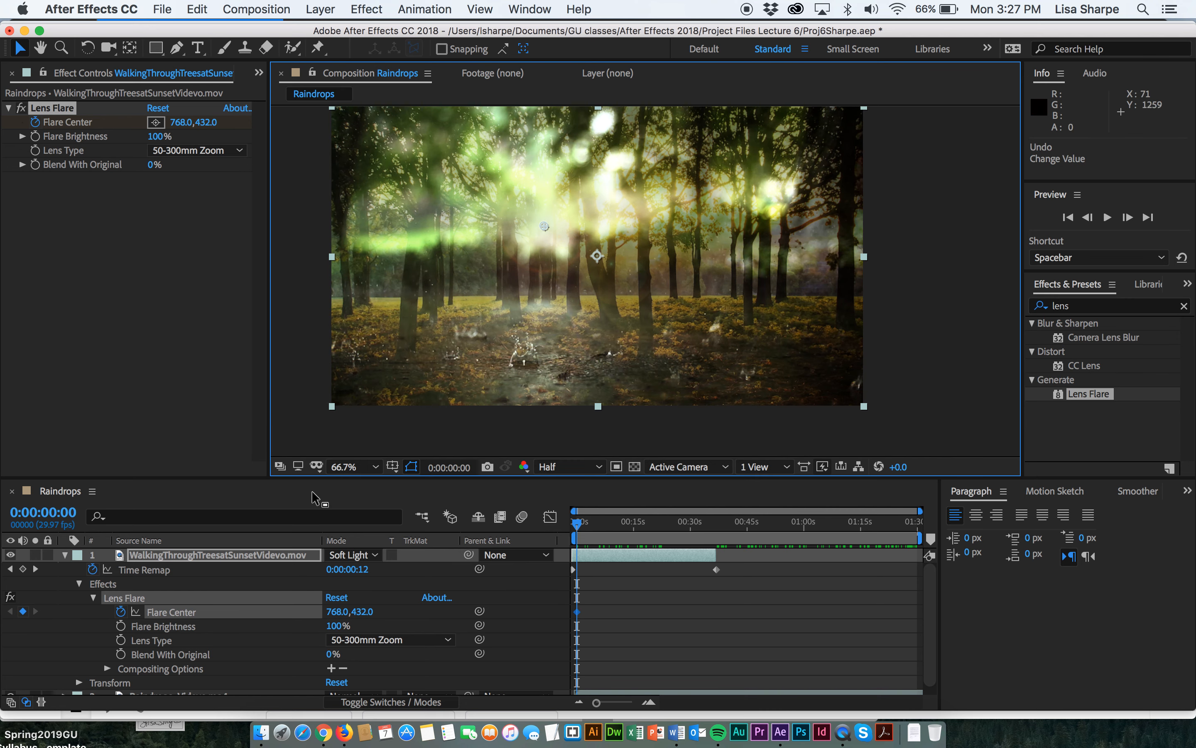
pyautogui.click(77, 554)
pyautogui.click(132, 417)
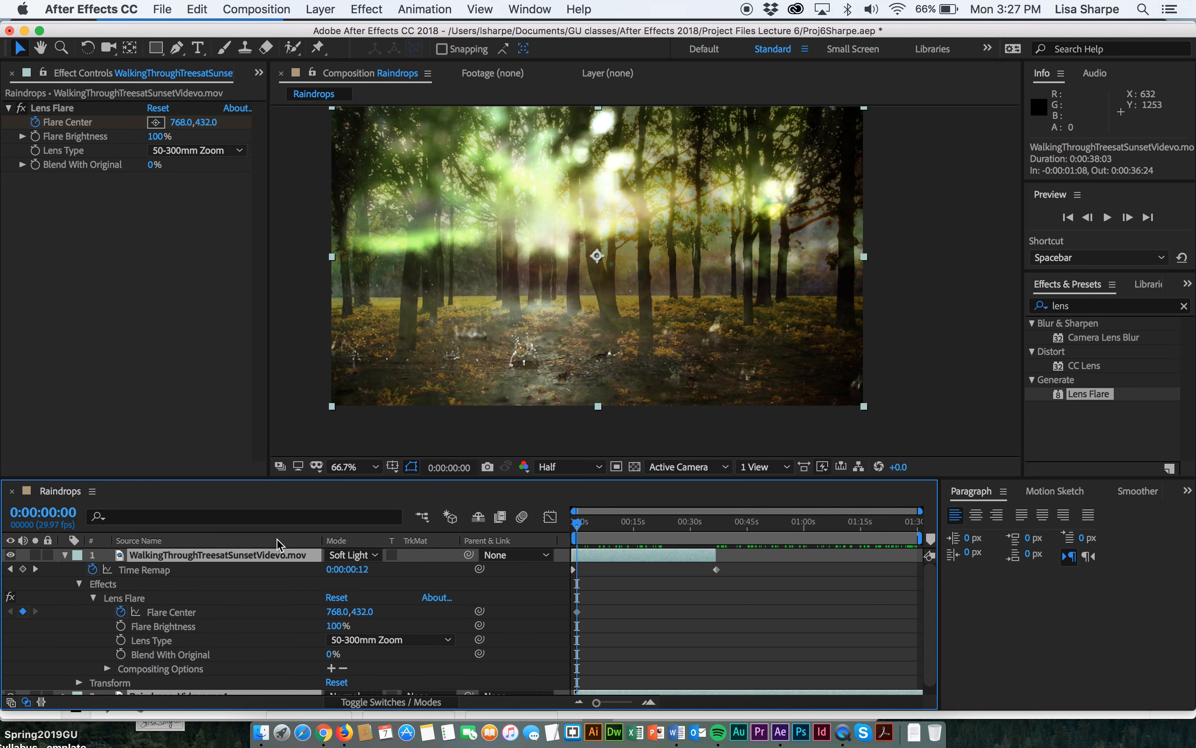
pyautogui.click(270, 542)
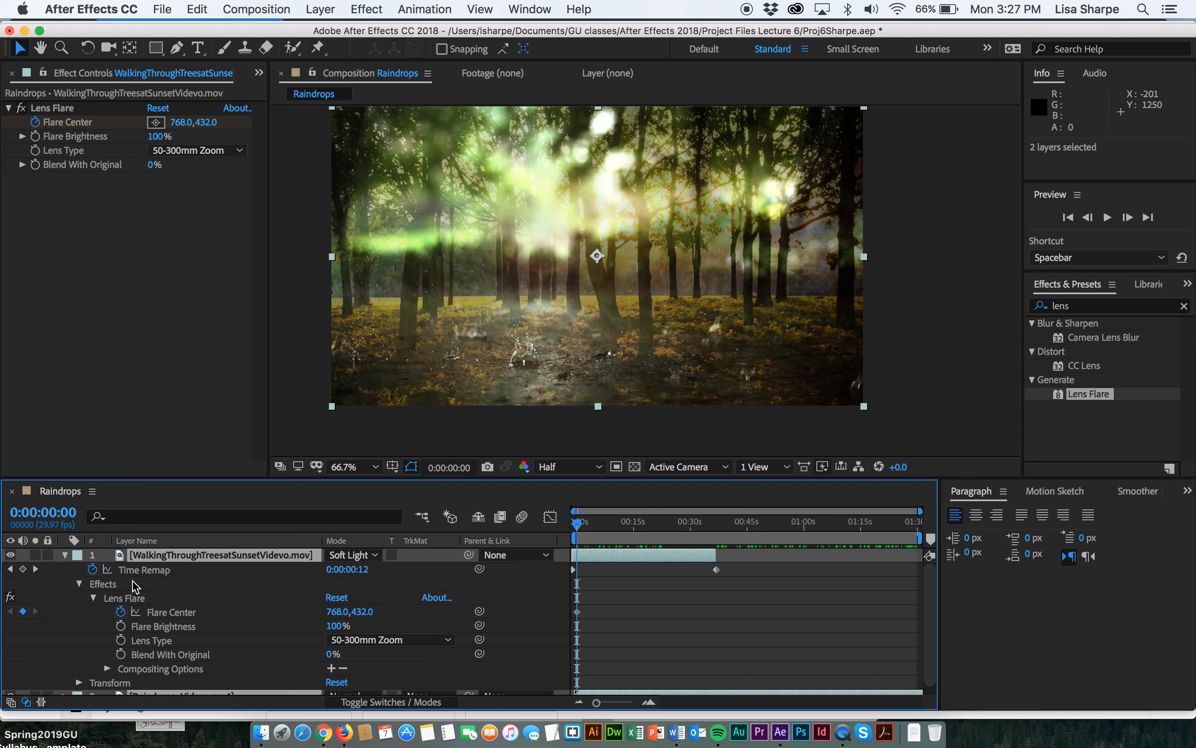
# Step: Move the Lens Flare's Flare Center to about 114, 621, near the left edge of the footage, at 0:00:00:00
pyautogui.click(149, 613)
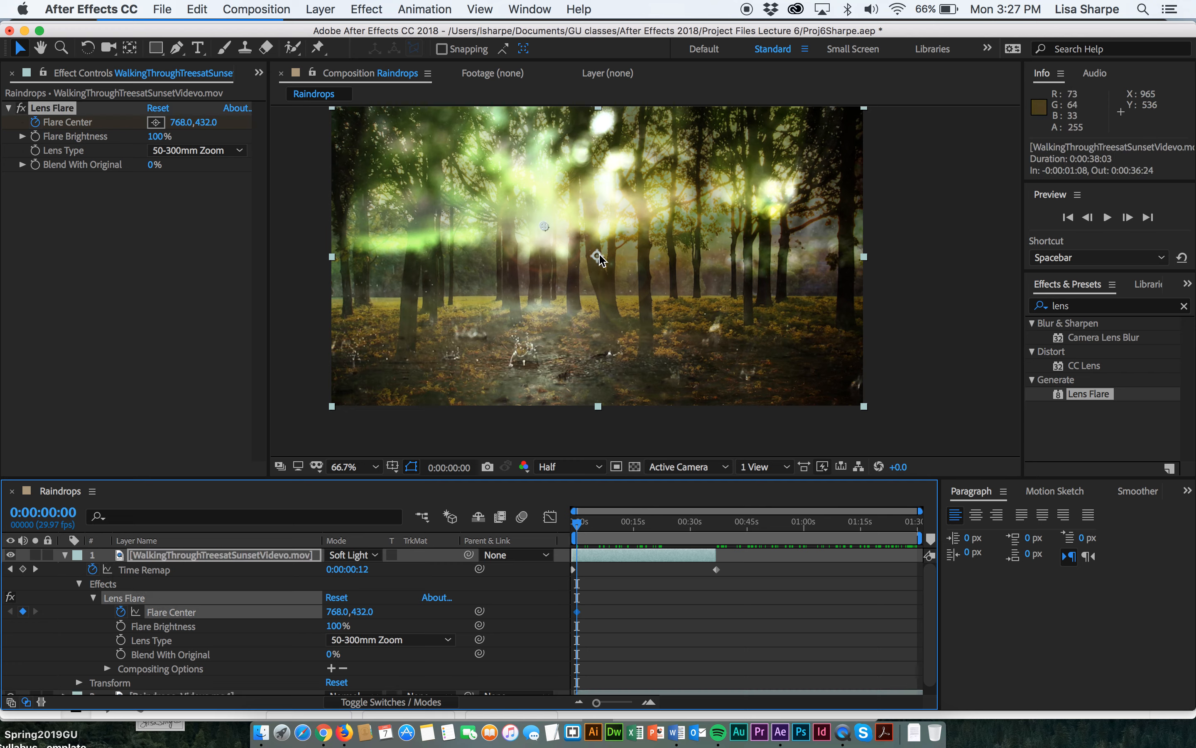
pyautogui.moveTo(598, 258); pyautogui.dragTo(598, 273)
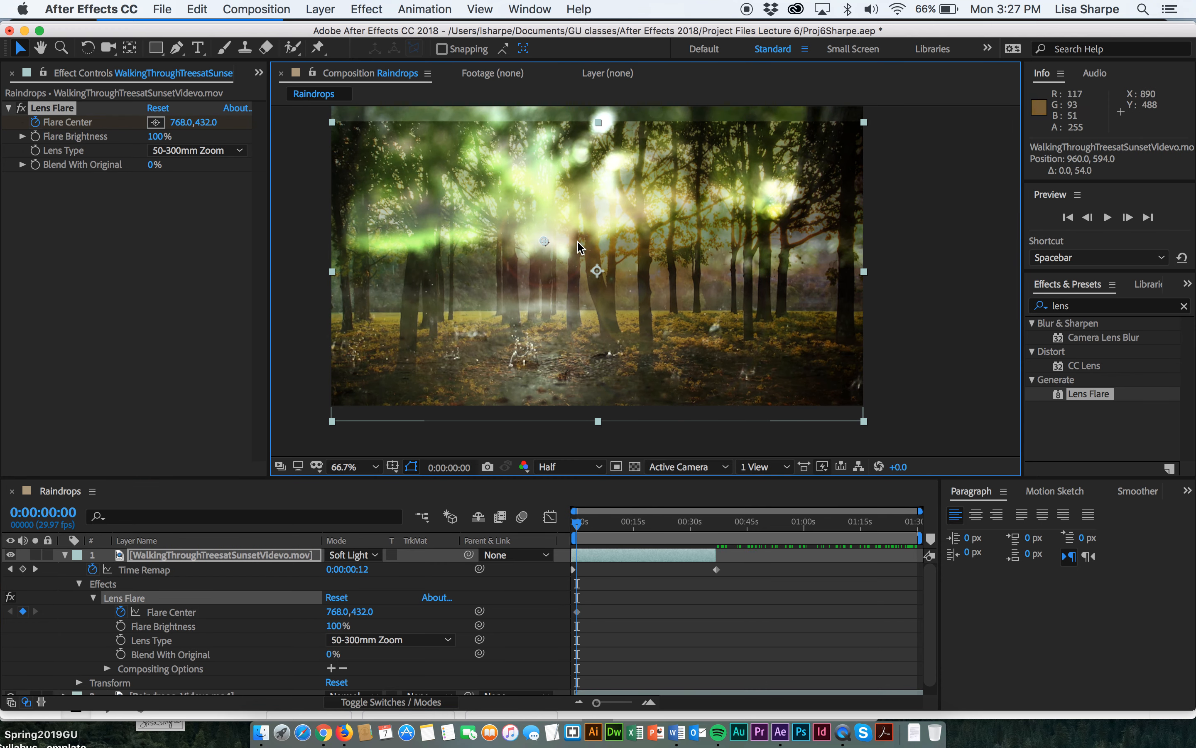
pyautogui.press('super+z')
pyautogui.moveTo(541, 226); pyautogui.dragTo(363, 278)
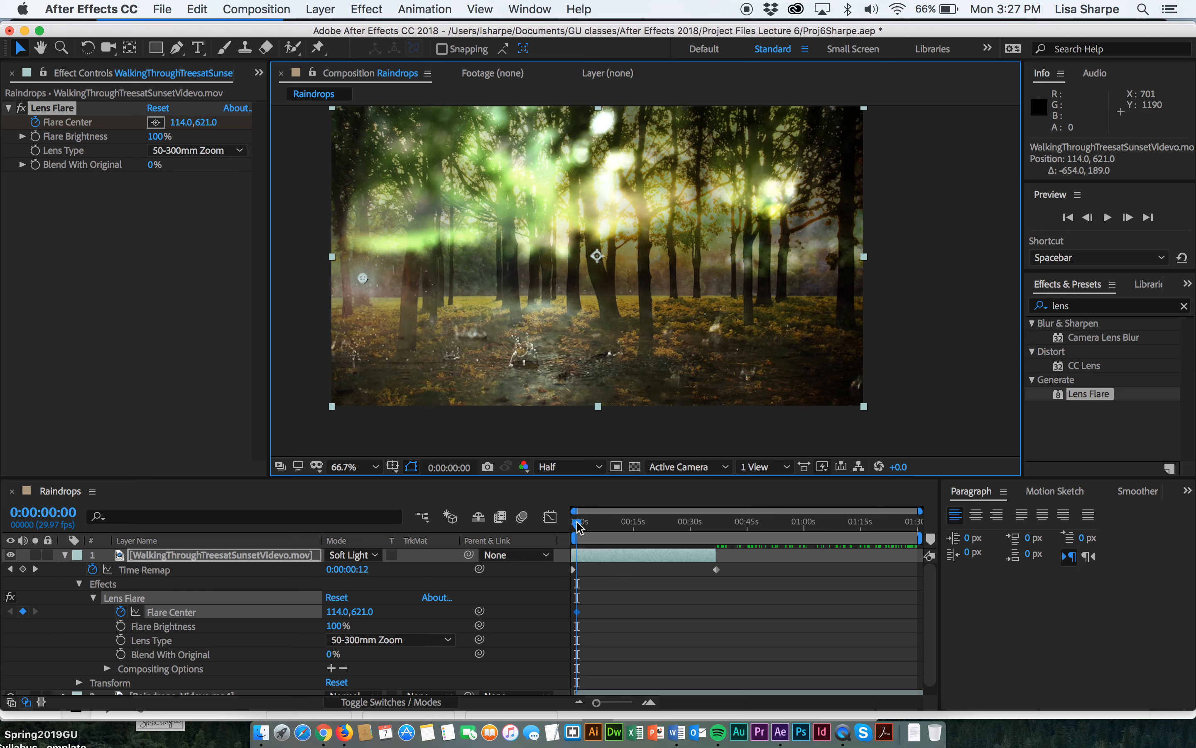
# Step: Shift the first Flare Center keyframe to about 0:00:02:19
pyautogui.moveTo(578, 527); pyautogui.dragTo(588, 528)
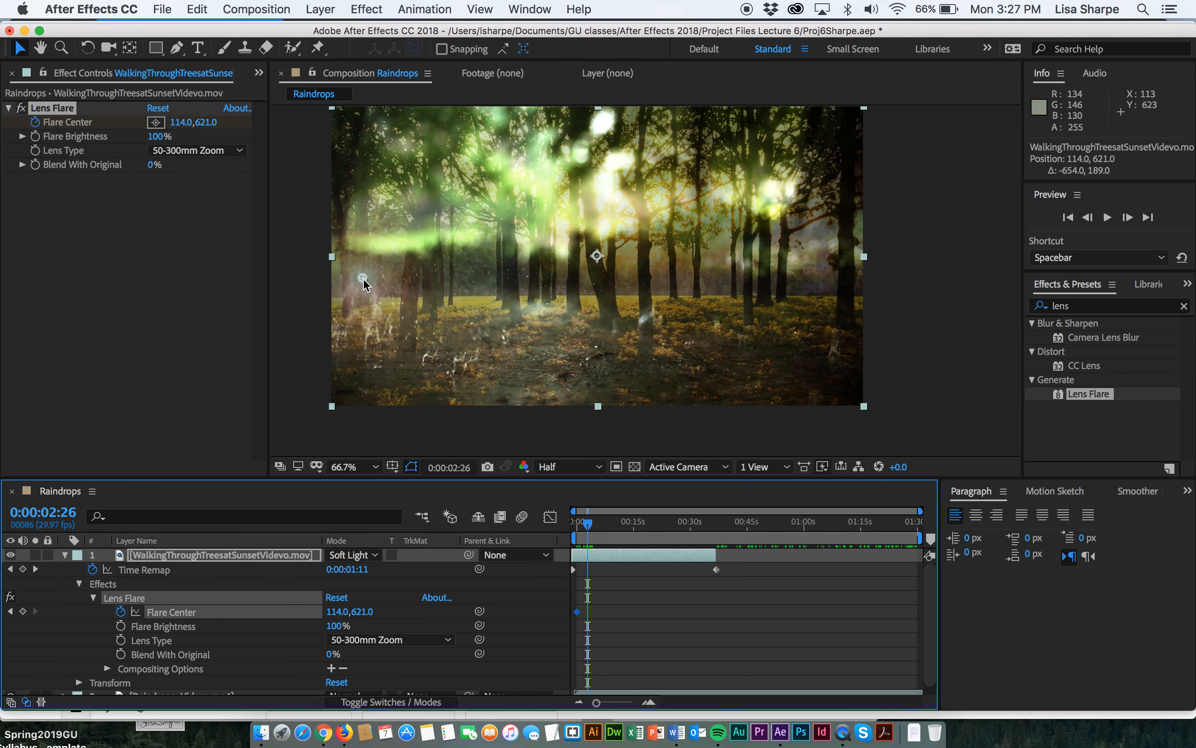
pyautogui.moveTo(363, 282)
pyautogui.mouseDown()
pyautogui.moveTo(388, 282)
pyautogui.moveTo(377, 282)
pyautogui.mouseUp()
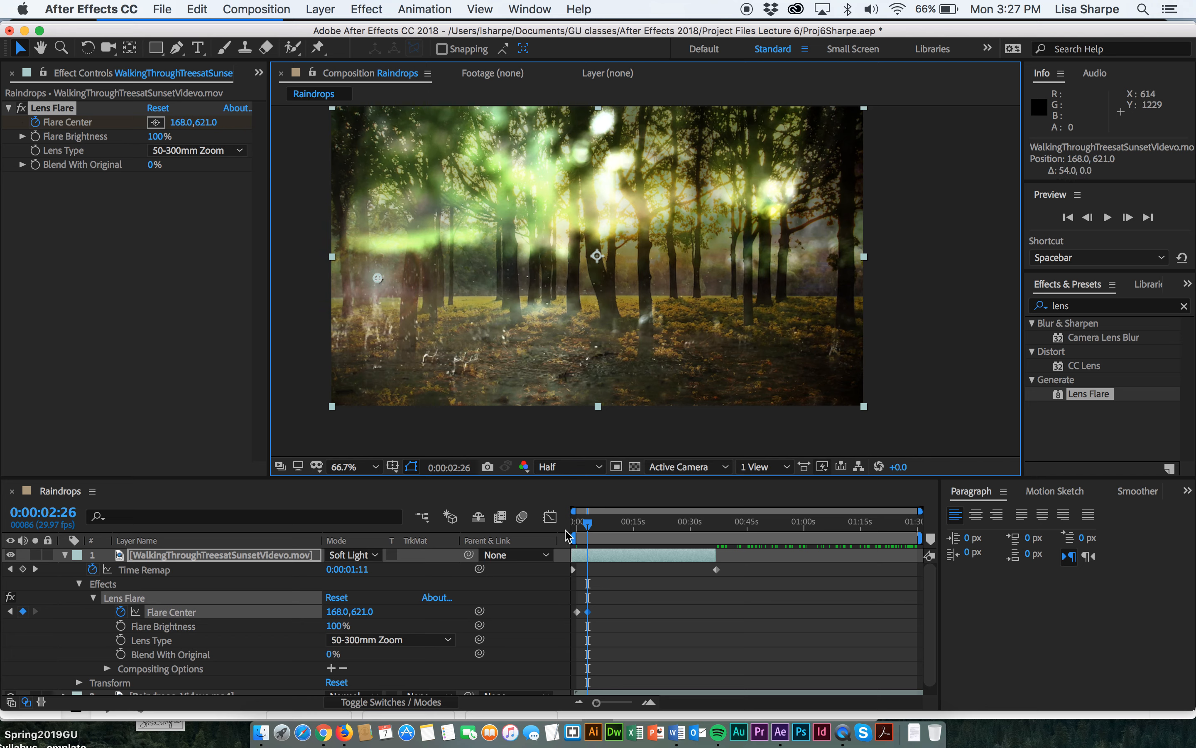
pyautogui.press('super+z')
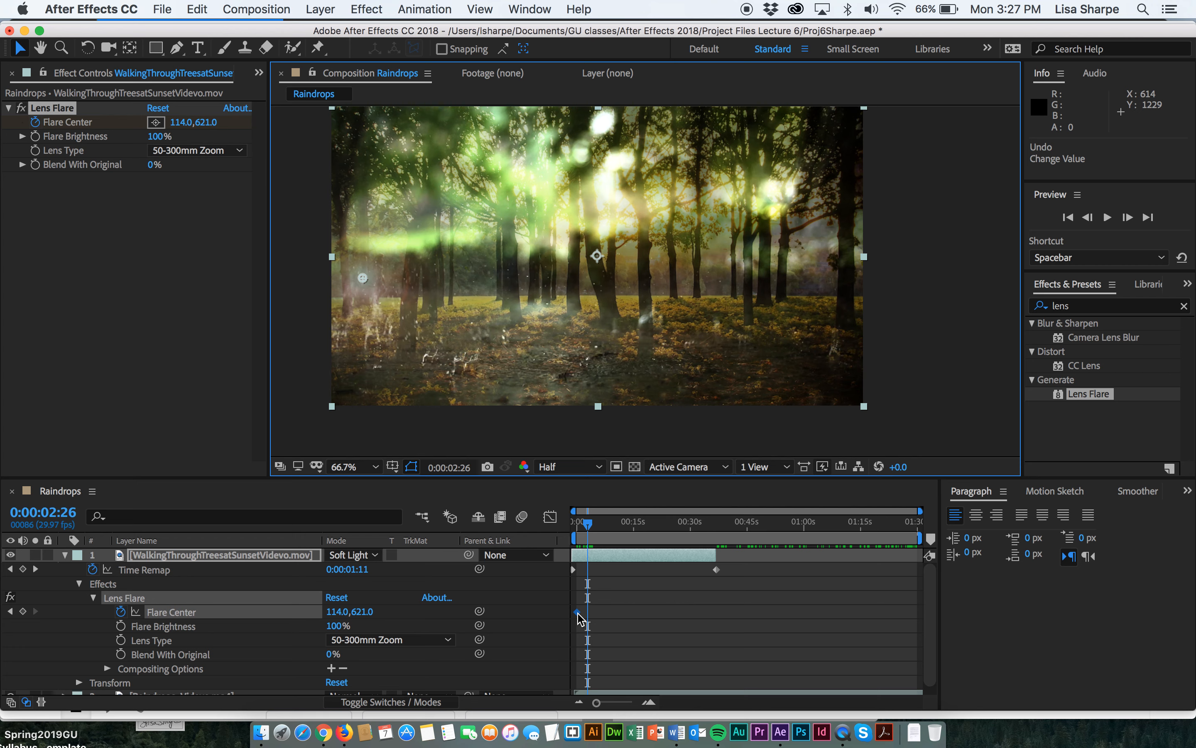
pyautogui.moveTo(577, 612); pyautogui.dragTo(587, 619)
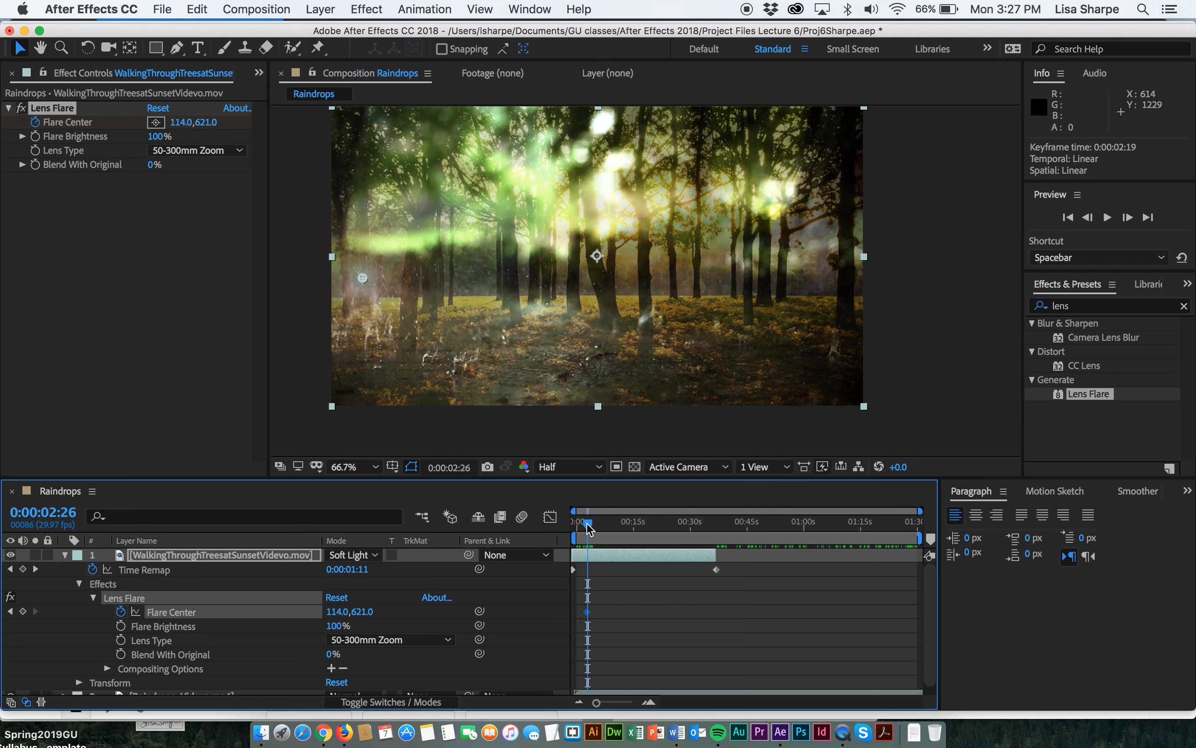
# Step: Add a second Flare Center keyframe at 0:00:16:27
pyautogui.moveTo(589, 529); pyautogui.dragTo(642, 537)
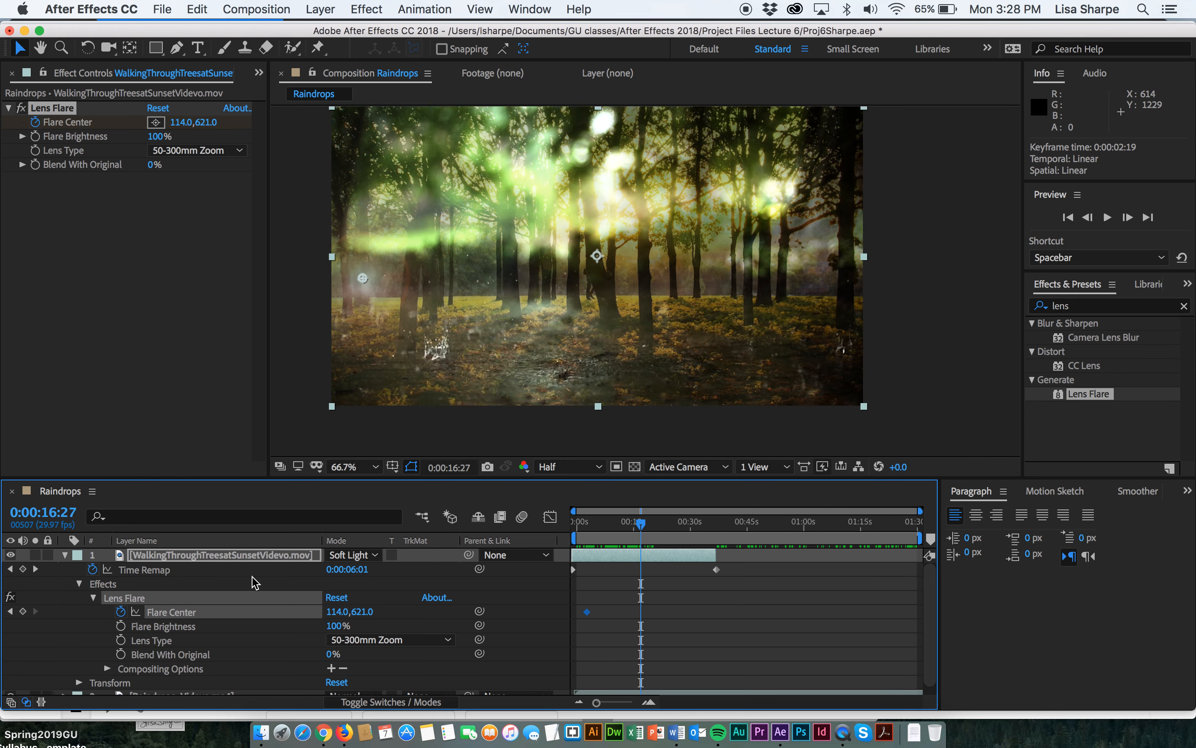
pyautogui.click(23, 611)
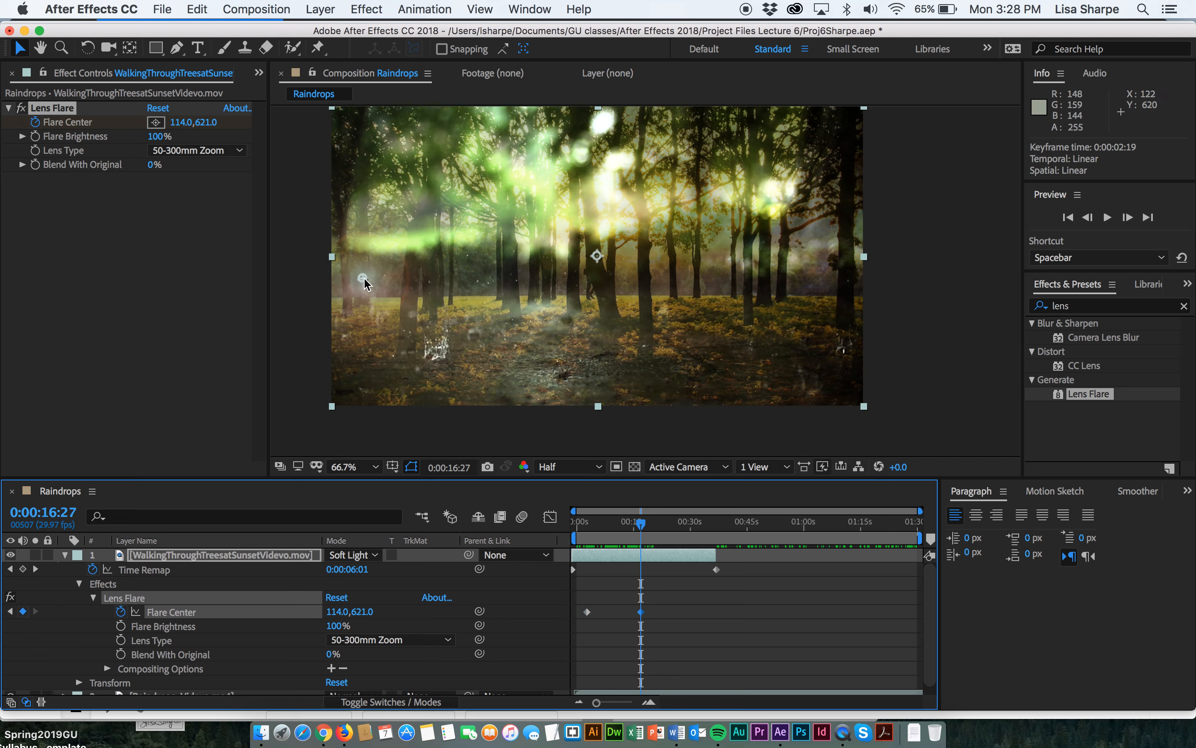
# Step: Move Flare Center to about 960, 624 at 0:00:16:27, and add a third keyframe at 0:00:33:04 with the center at about 1827, 591
pyautogui.moveTo(363, 278); pyautogui.dragTo(597, 282)
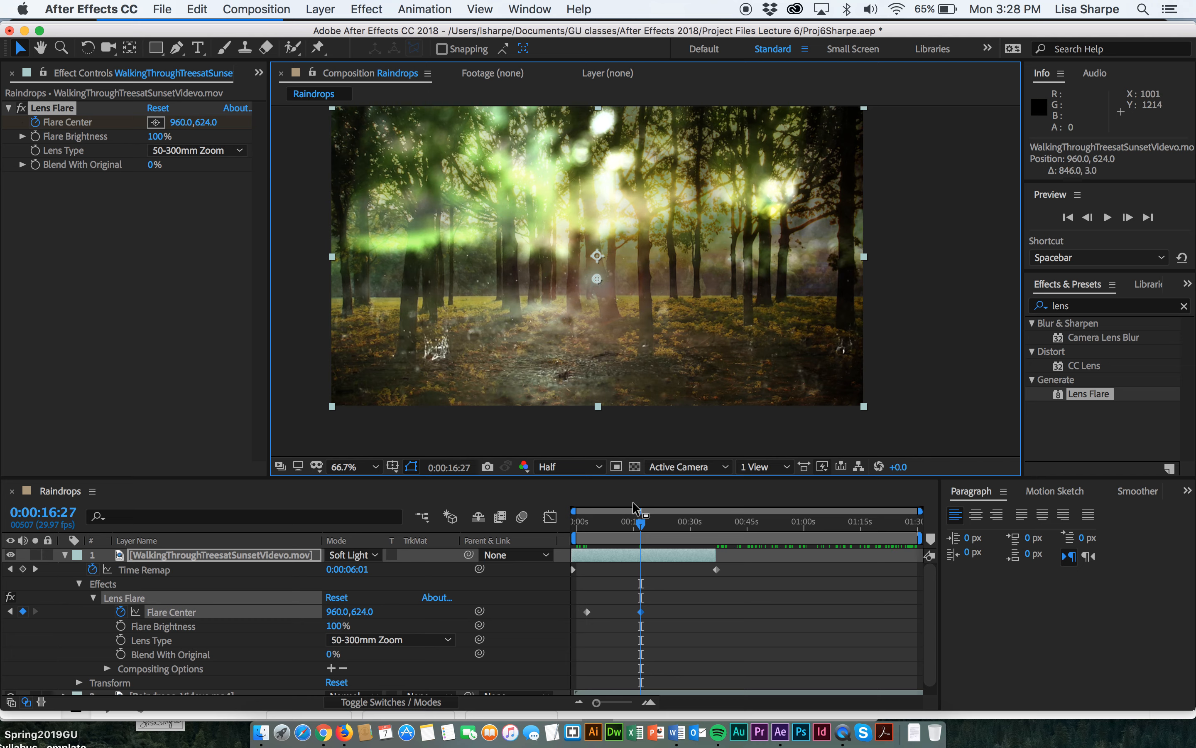
pyautogui.moveTo(642, 527); pyautogui.dragTo(705, 534)
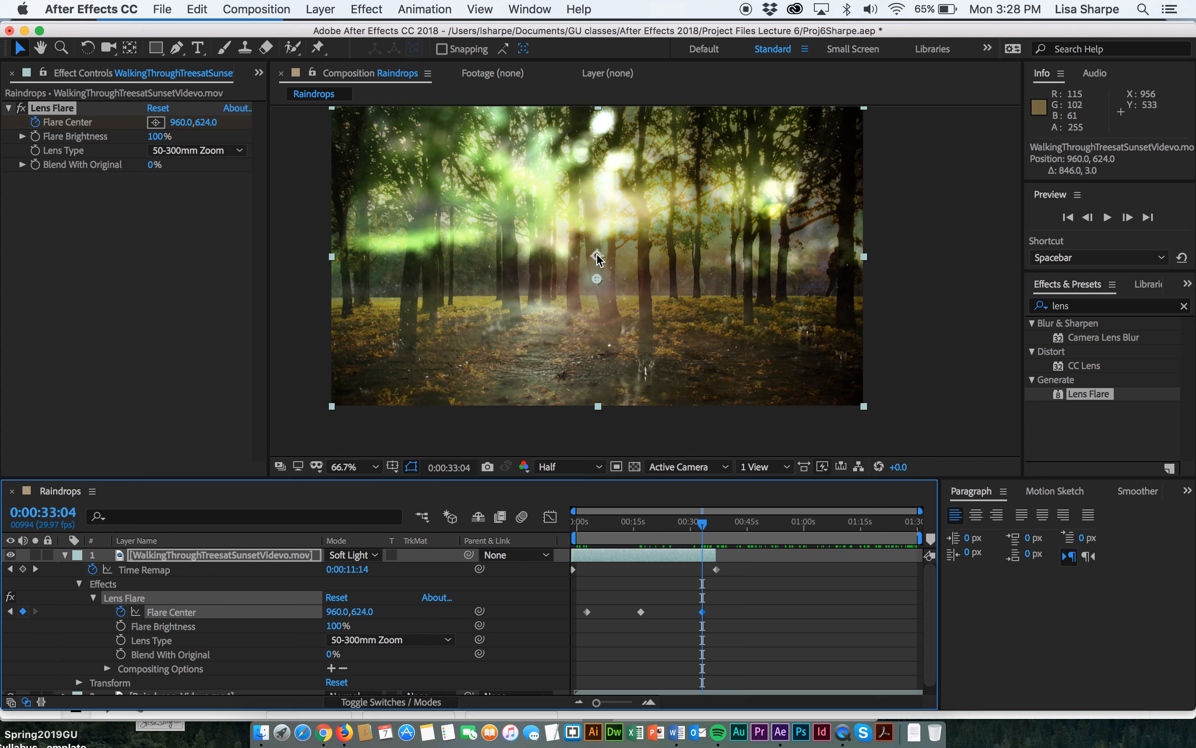
pyautogui.moveTo(597, 279); pyautogui.dragTo(840, 276)
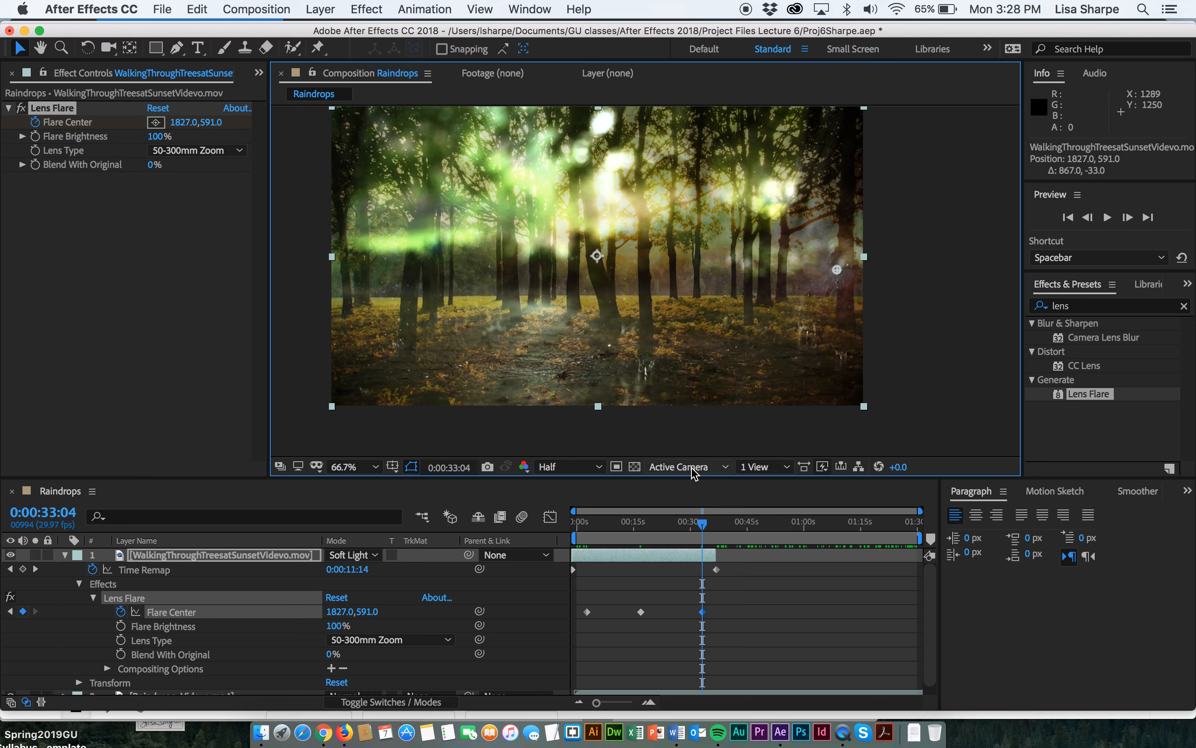
# Step: Return the current time to 0:00:00:00 and save the project
pyautogui.moveTo(702, 525); pyautogui.dragTo(566, 540)
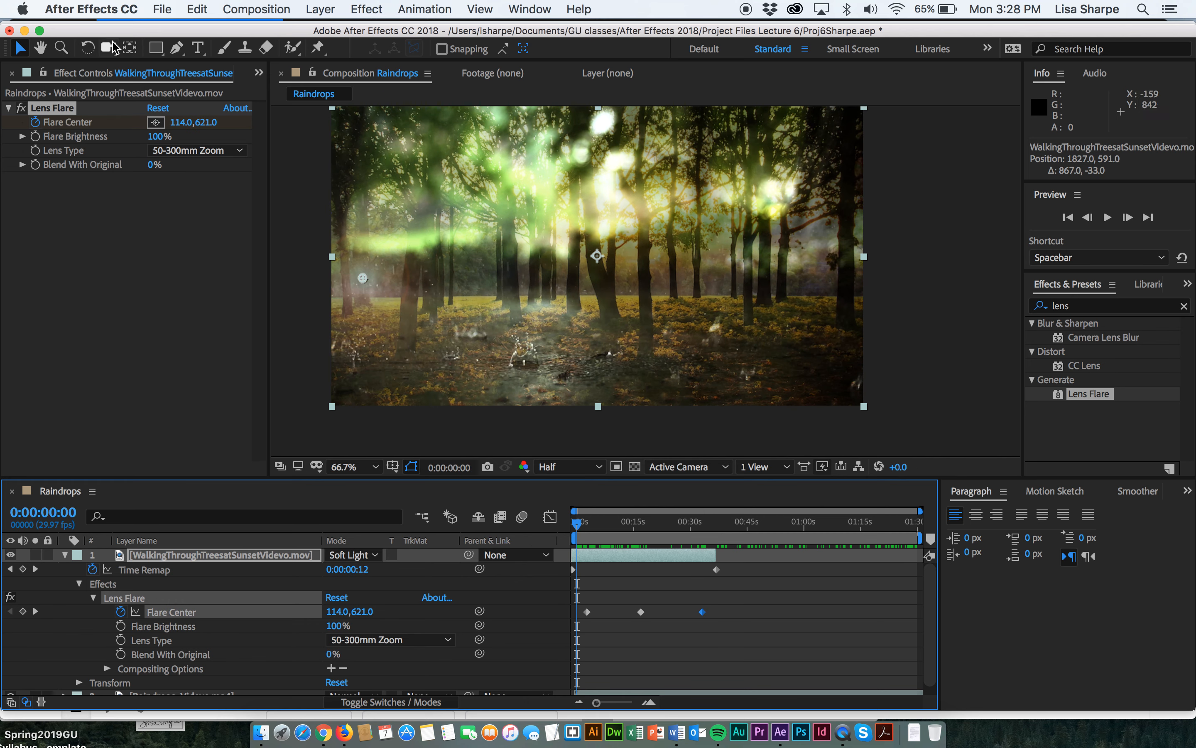
pyautogui.press('super+s')
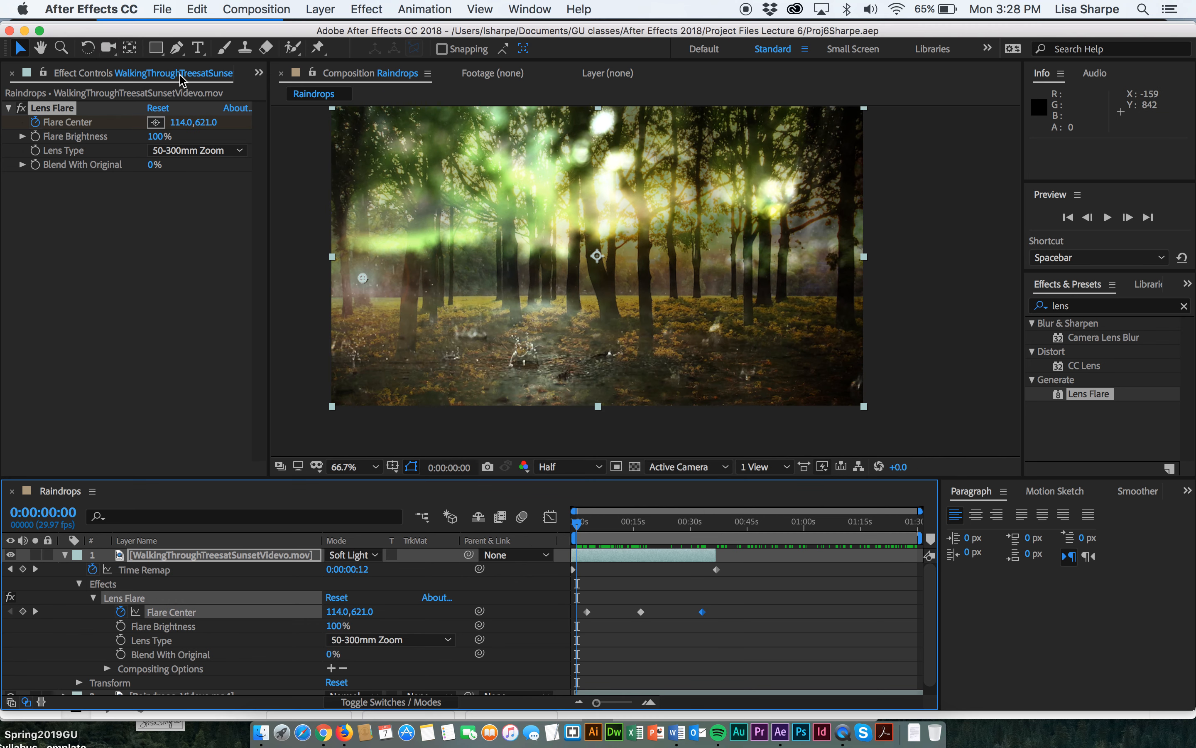
# Step: Add the Raindrops composition to the Render Queue for export
pyautogui.click(163, 6)
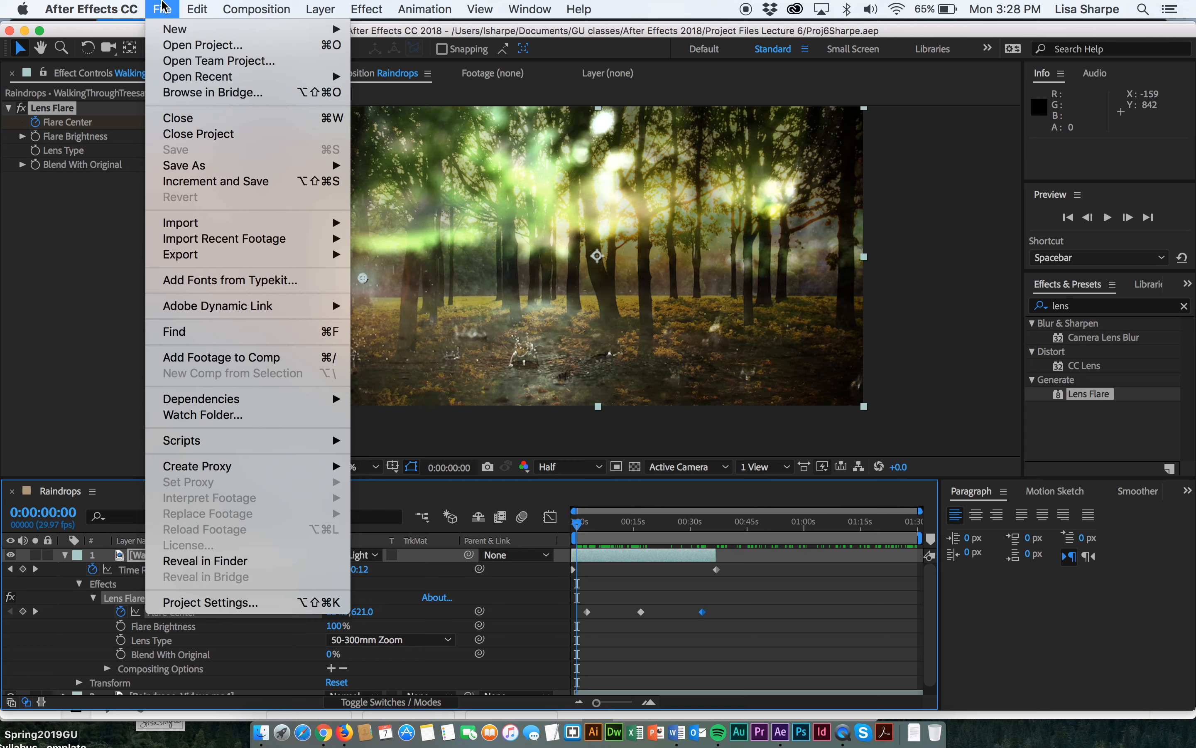
pyautogui.moveTo(254, 251)
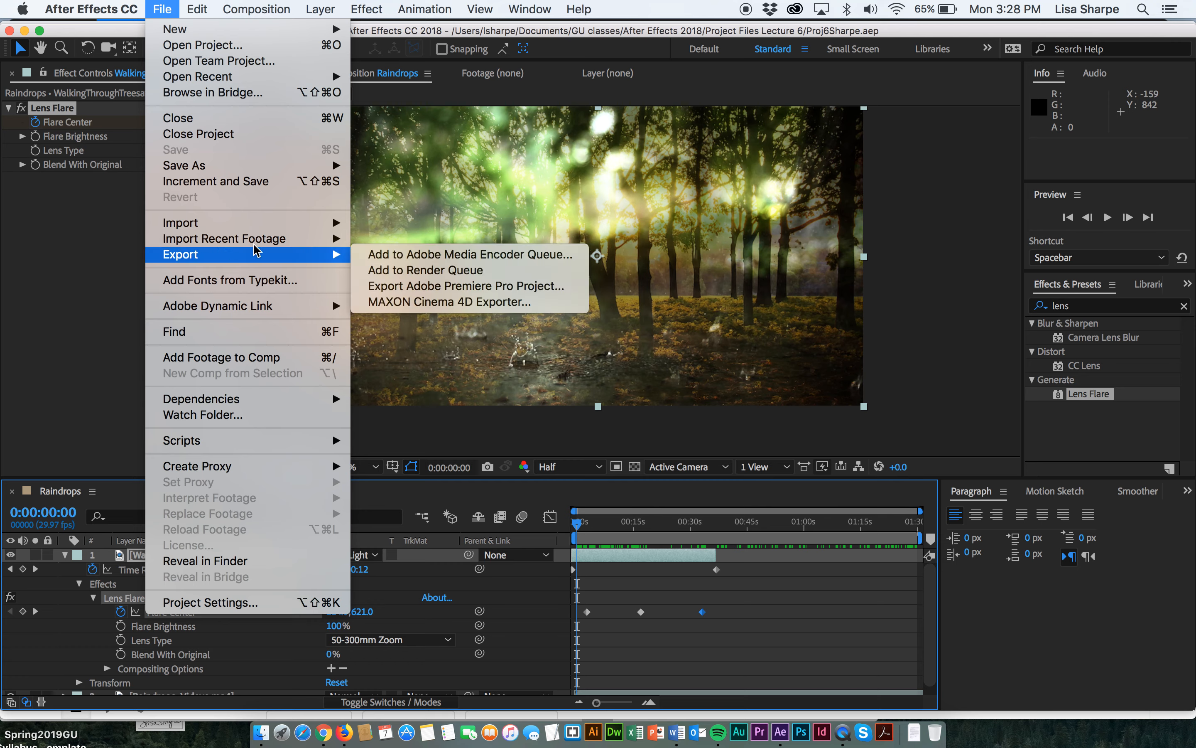
pyautogui.click(398, 271)
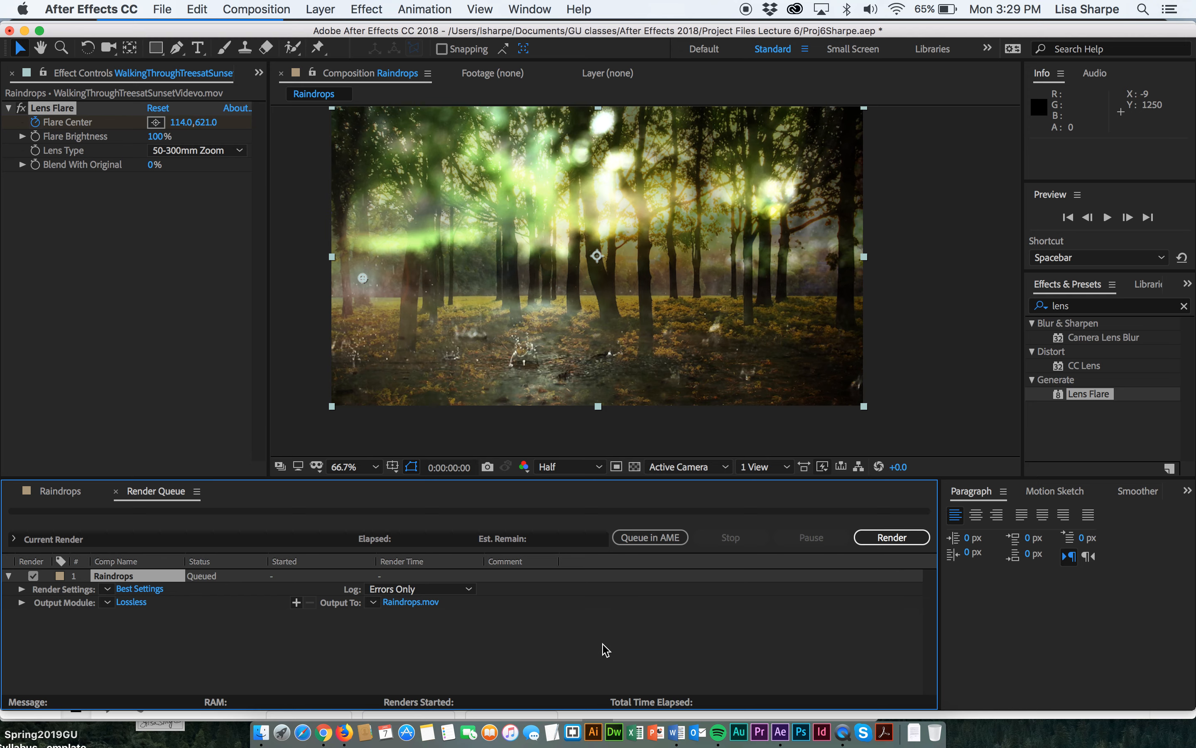
# Step: Set the render output to Spooky.mov in the Project Files Lecture 6 folder and start rendering
pyautogui.click(400, 603)
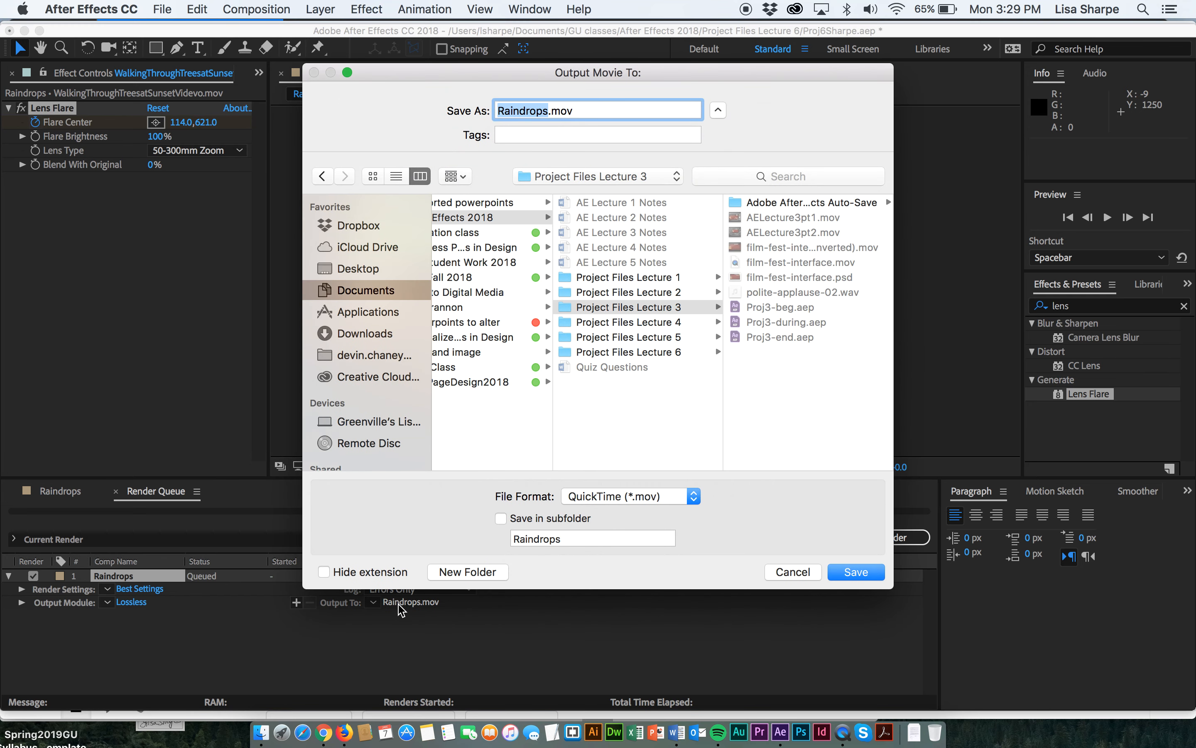
pyautogui.click(608, 352)
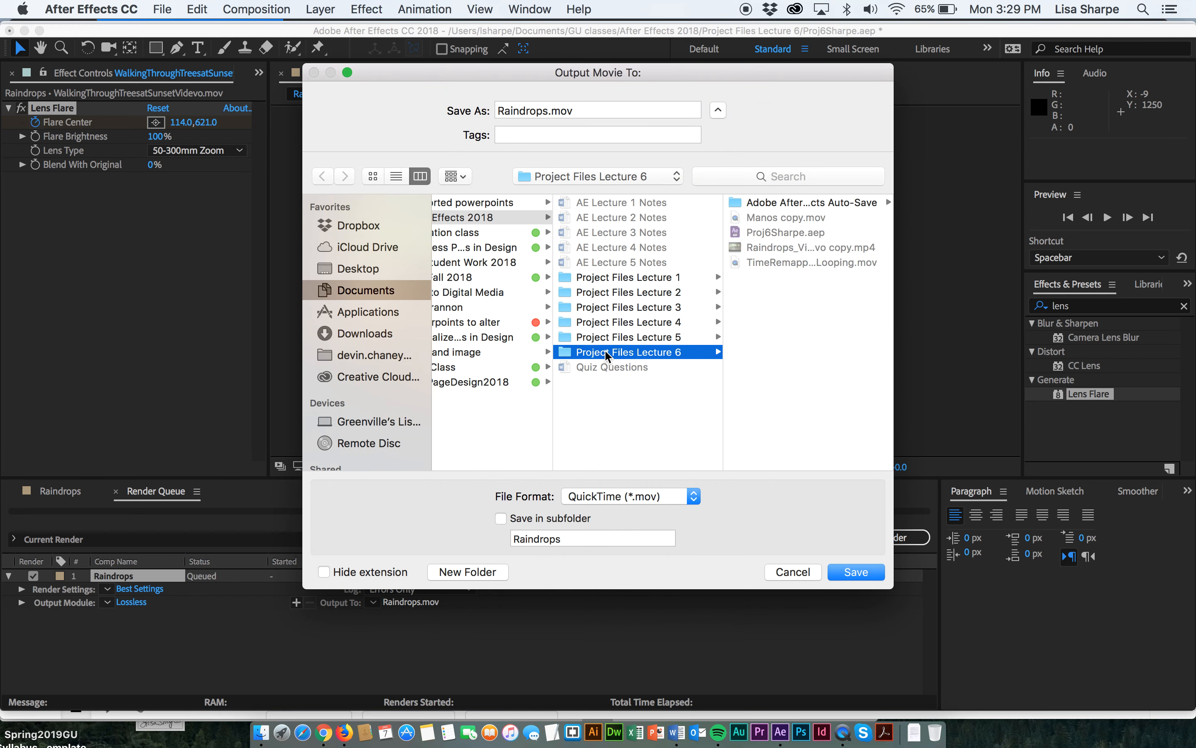
pyautogui.click(560, 111)
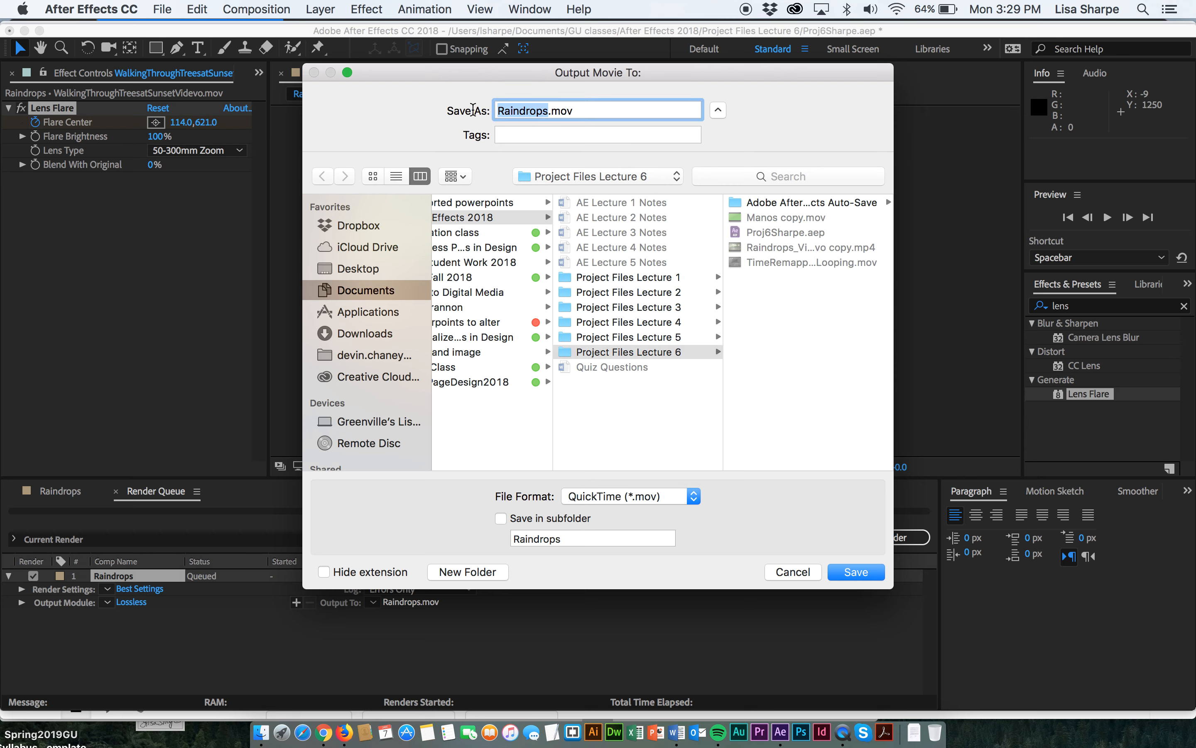
pyautogui.write('Spooky')
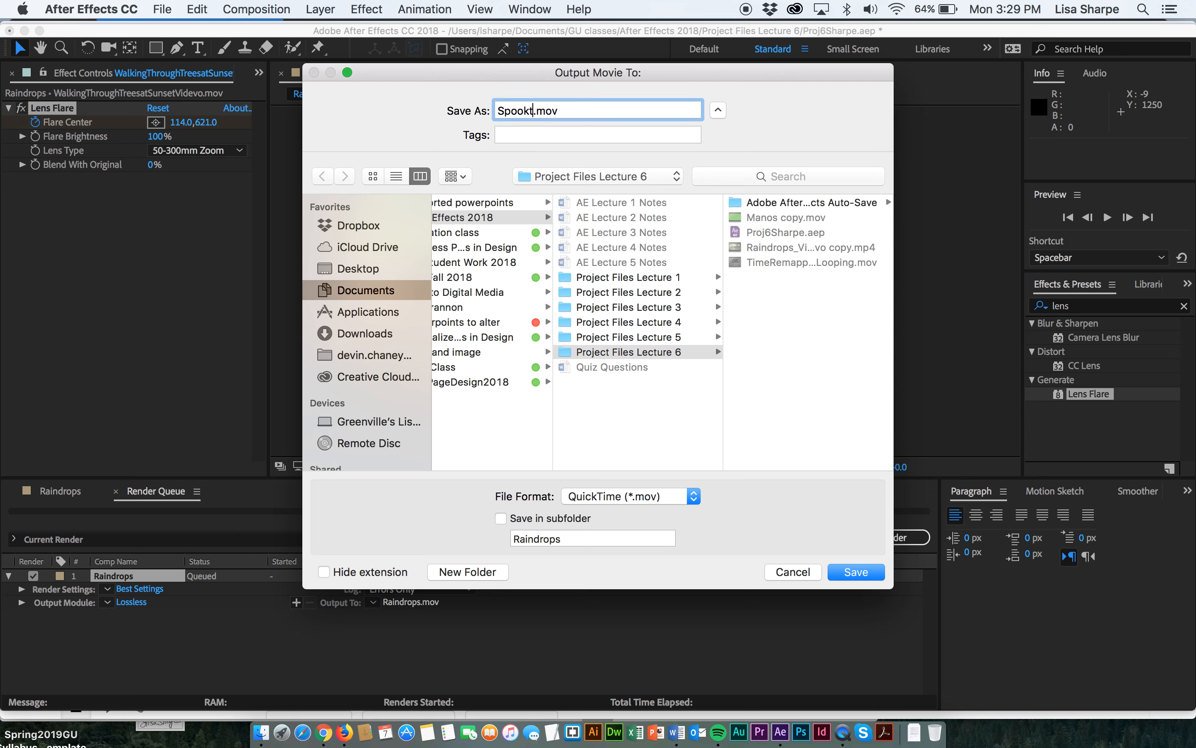
pyautogui.click(855, 572)
pyautogui.click(884, 542)
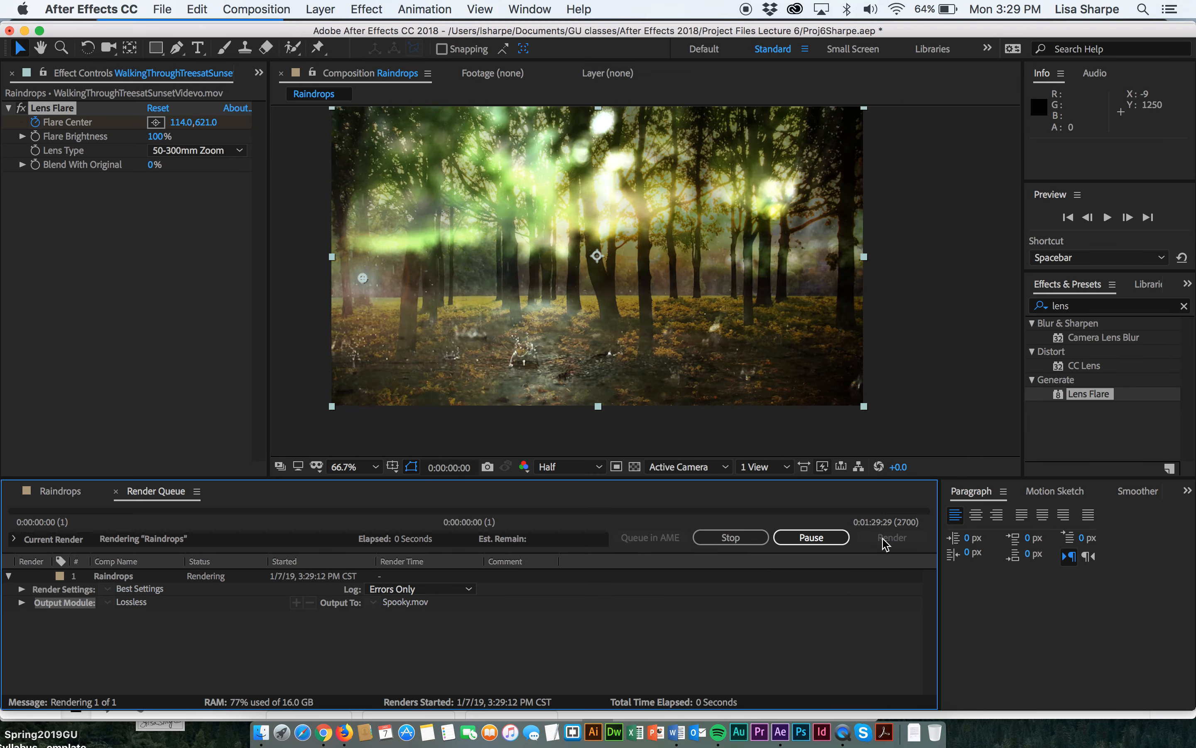